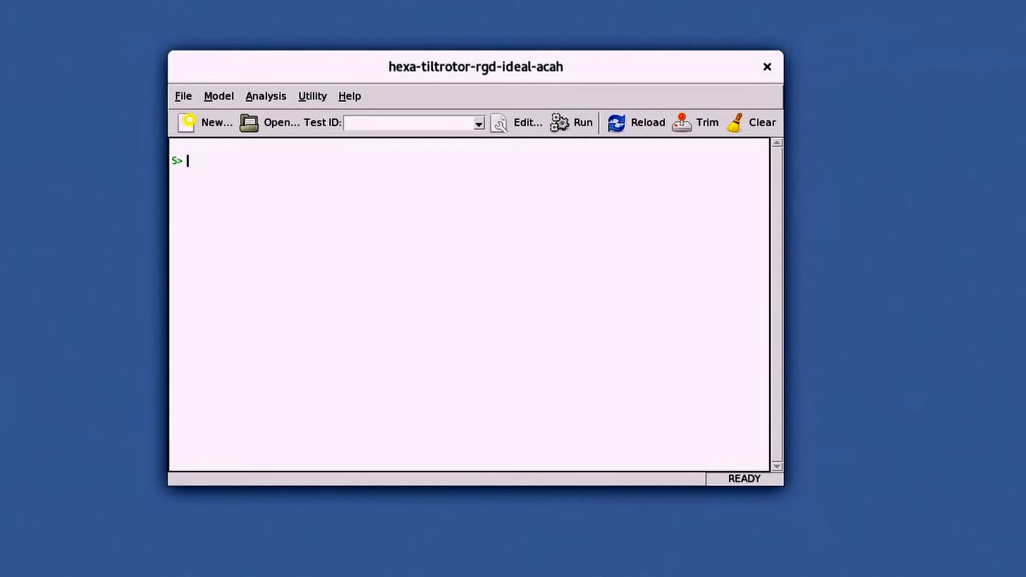
- Open the model editor from the File menu, move it aside, then close it
left_click(184, 96)
left_click(212, 177)
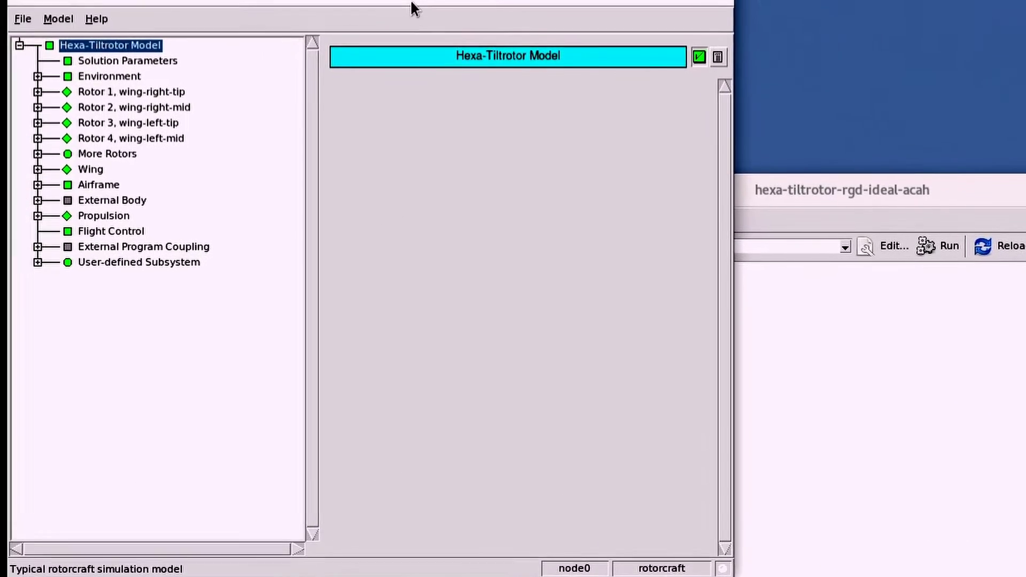
left_click_drag(411, 1, 501, 44)
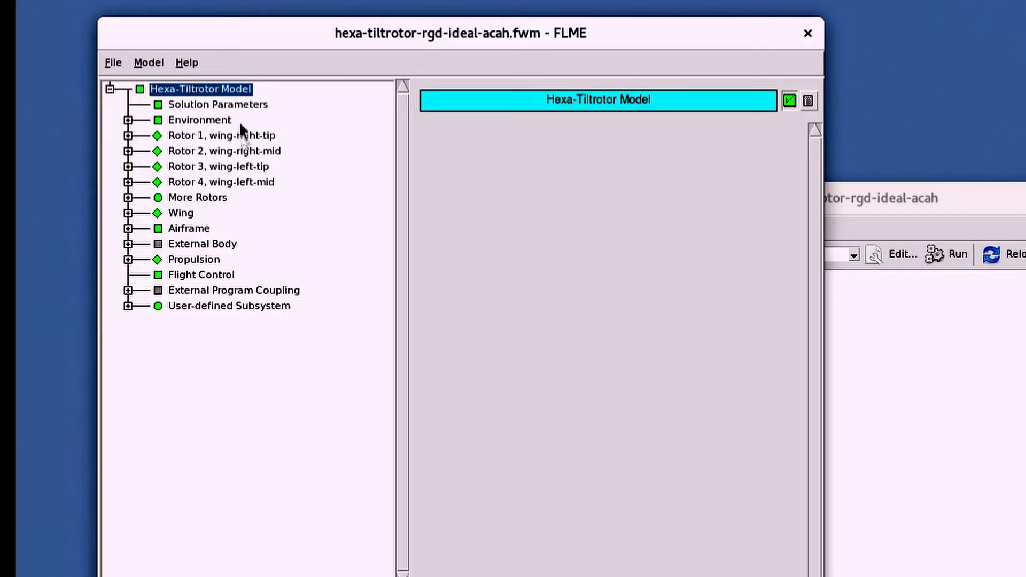
left_click(806, 33)
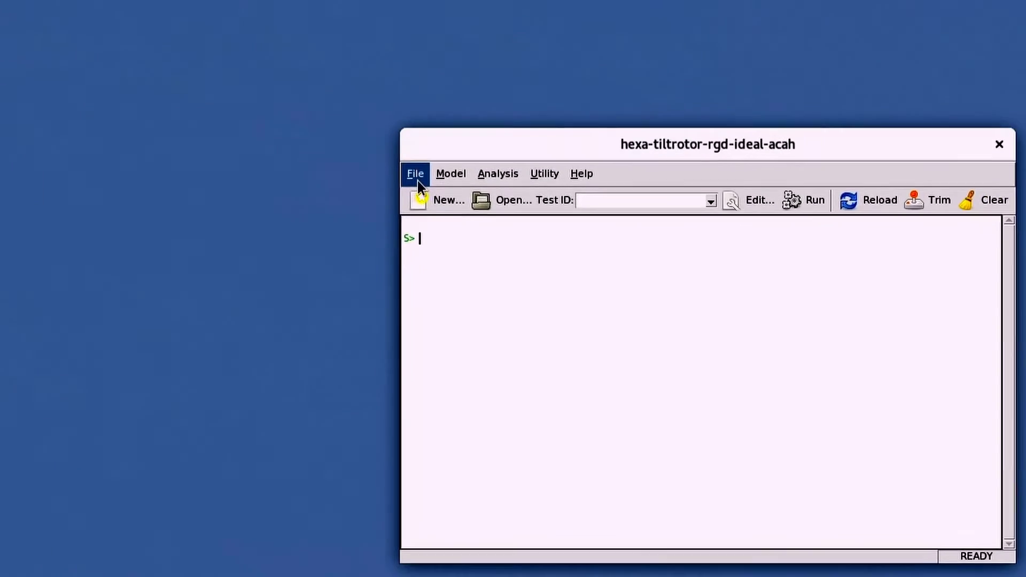
- View the hexa-tiltrotor model in 3-D in FLMV and rotate it to a new angle
left_click(558, 229)
left_click(293, 219)
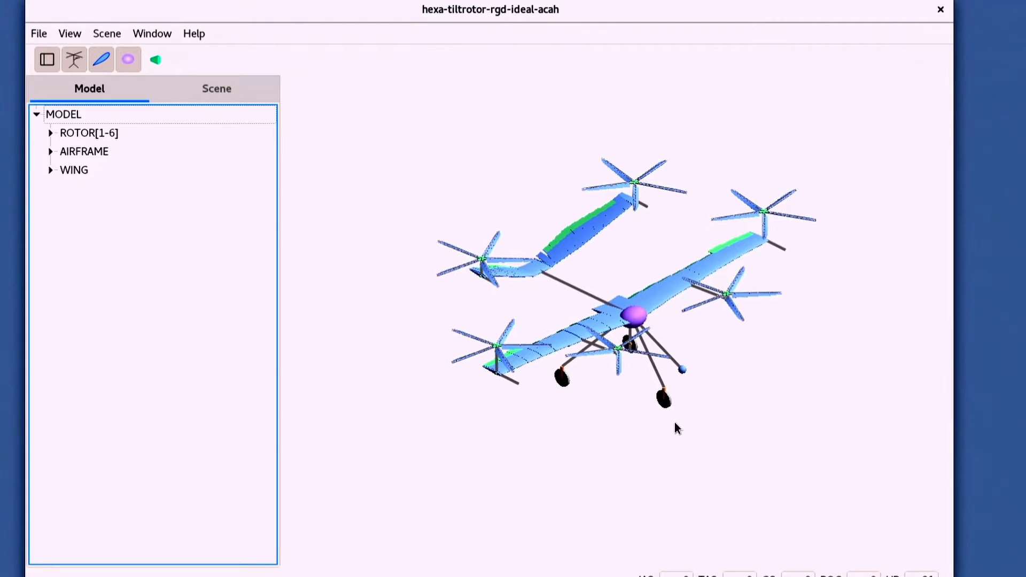
left_click_drag(672, 403, 722, 372)
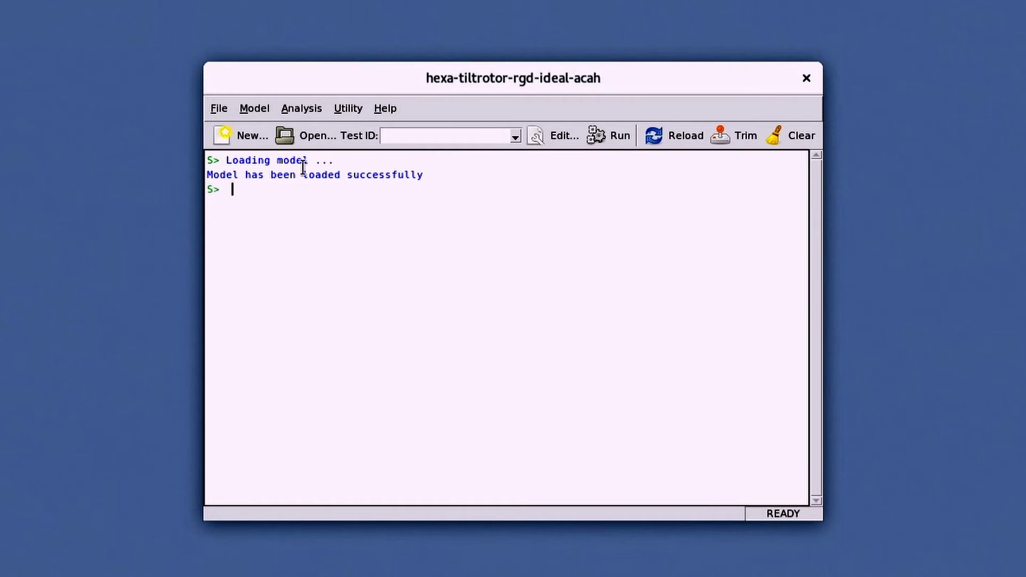
- Create a new test of type Level Flight
left_click(248, 136)
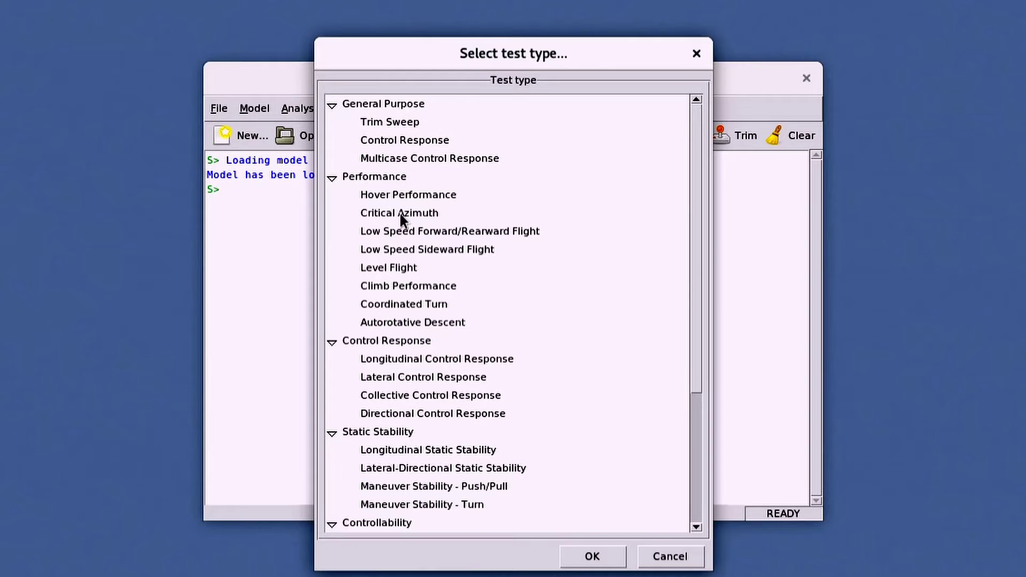
left_click(413, 270)
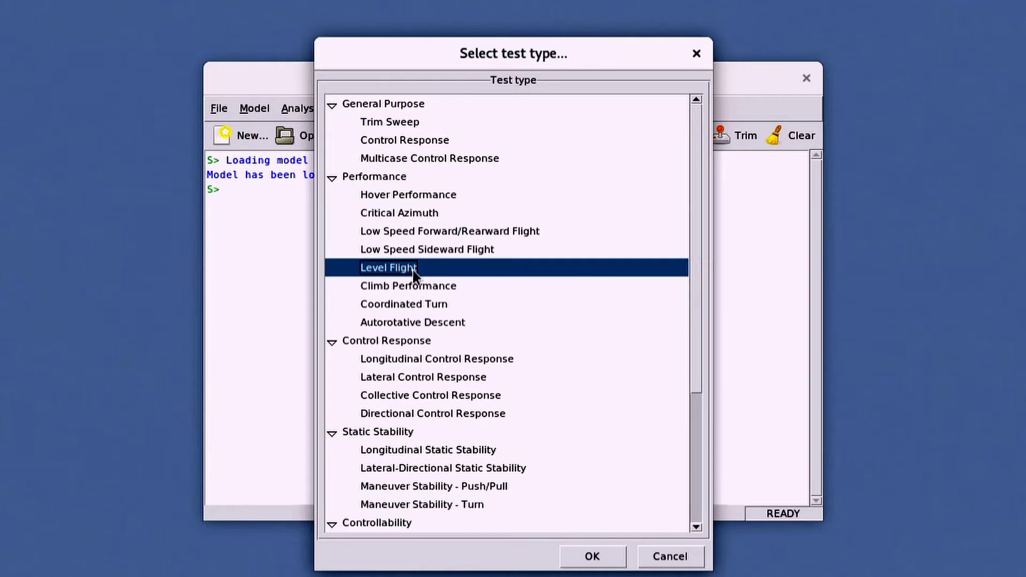
left_click(592, 556)
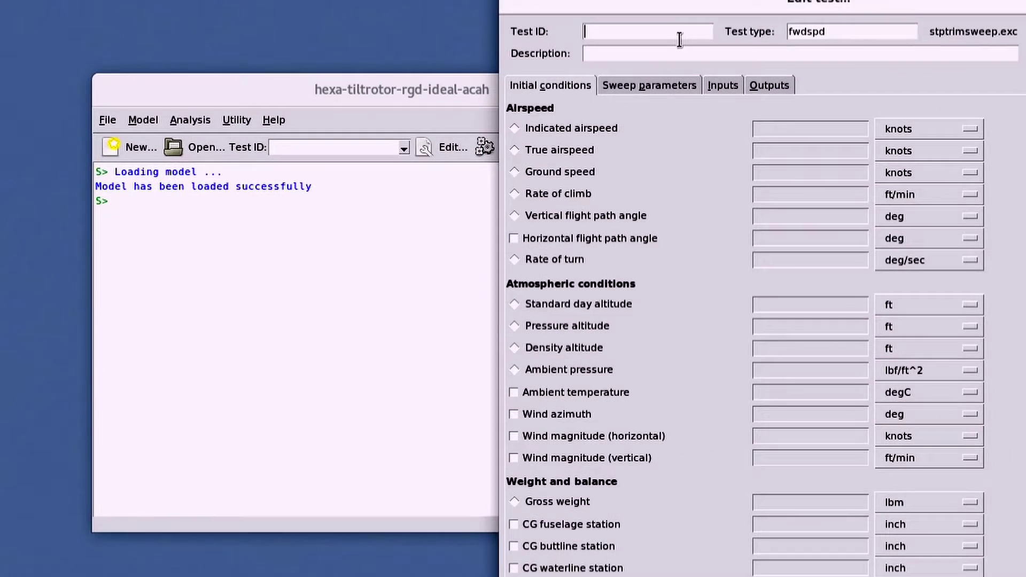
- Name it lvlflight, use standard day altitude 0 ft, and set the final sweep airspeed to 80 knots
left_click(775, 31)
type("lvlflight")
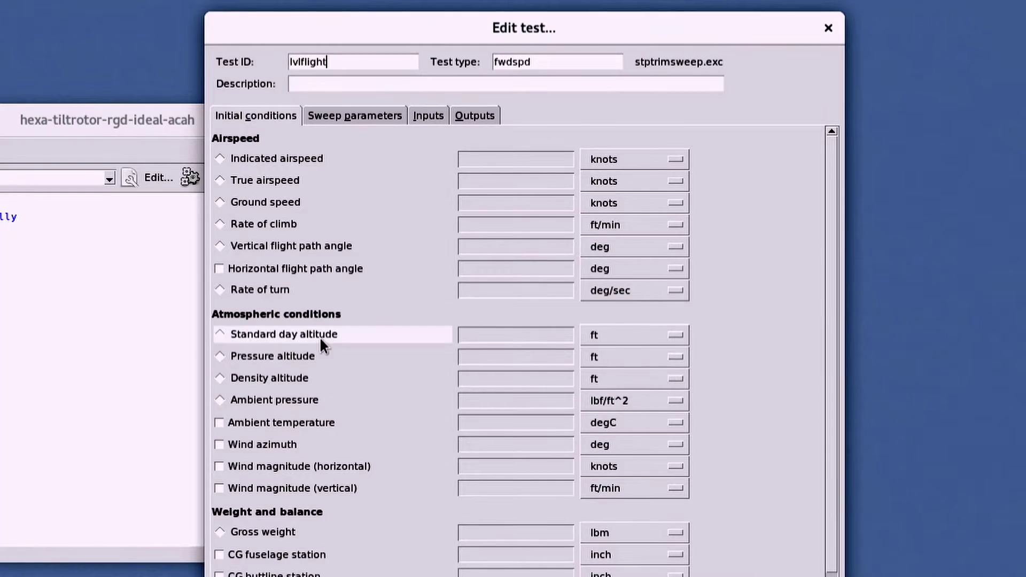
left_click(363, 340)
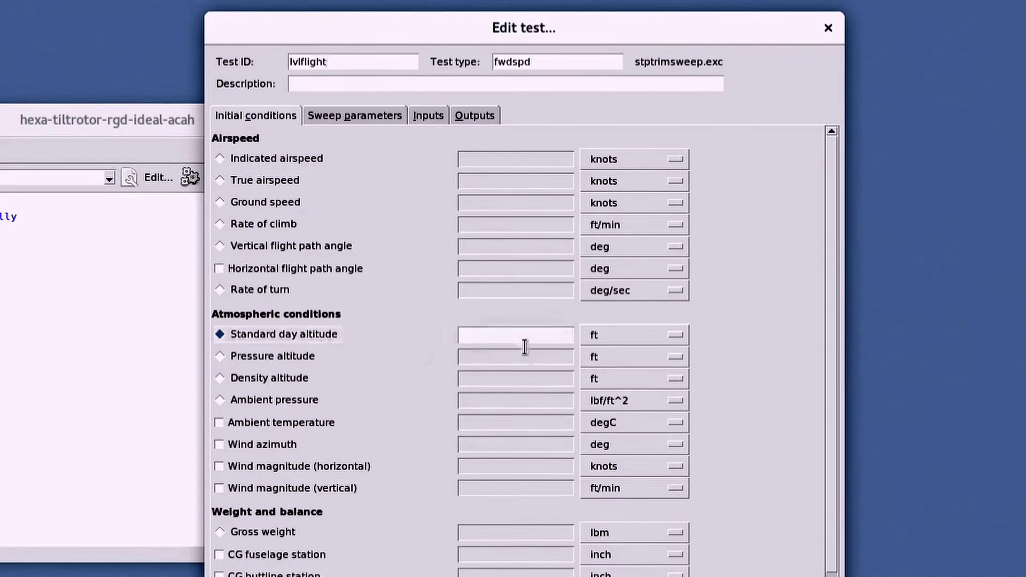
left_click(374, 113)
left_click(638, 176)
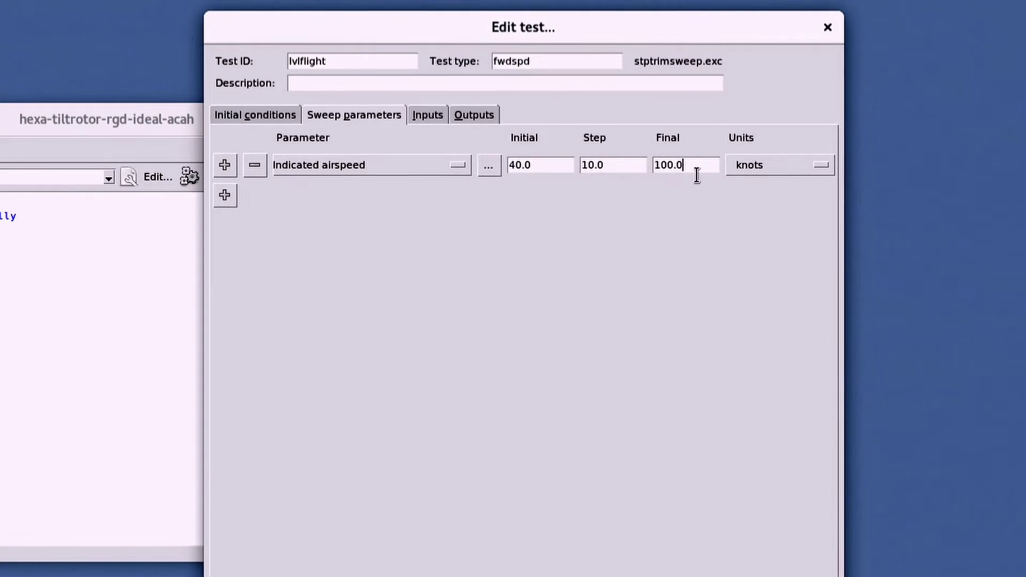
type("80")
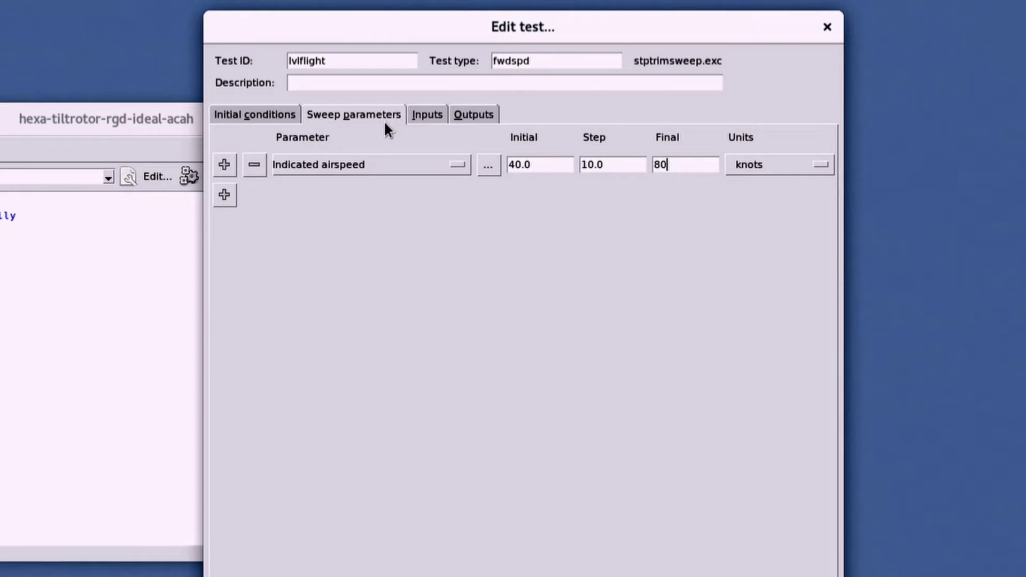
left_click(426, 115)
left_click(470, 119)
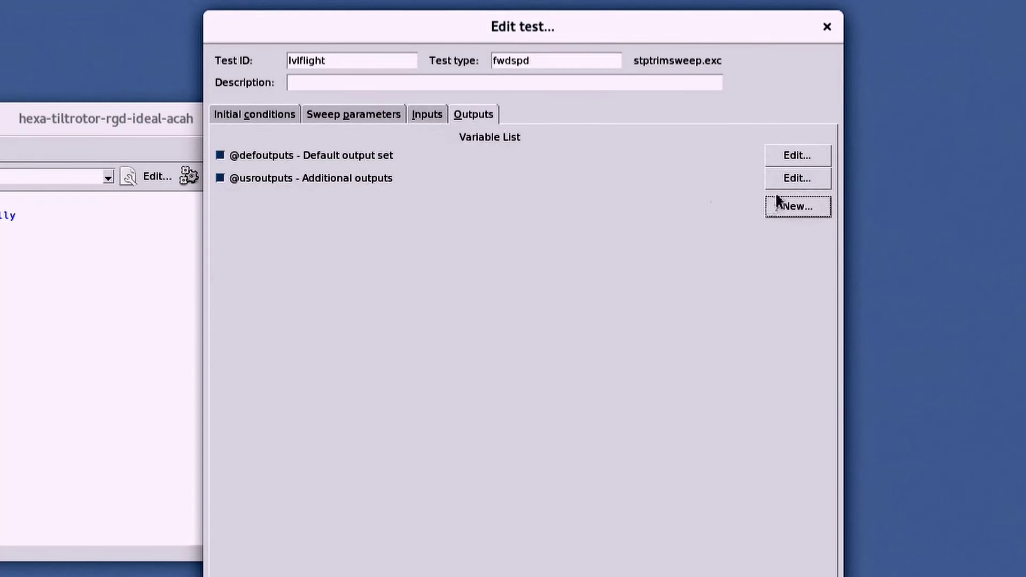
- Plot Euler theta against indicated airspeed and preview the other variables' plots
left_click(293, 118)
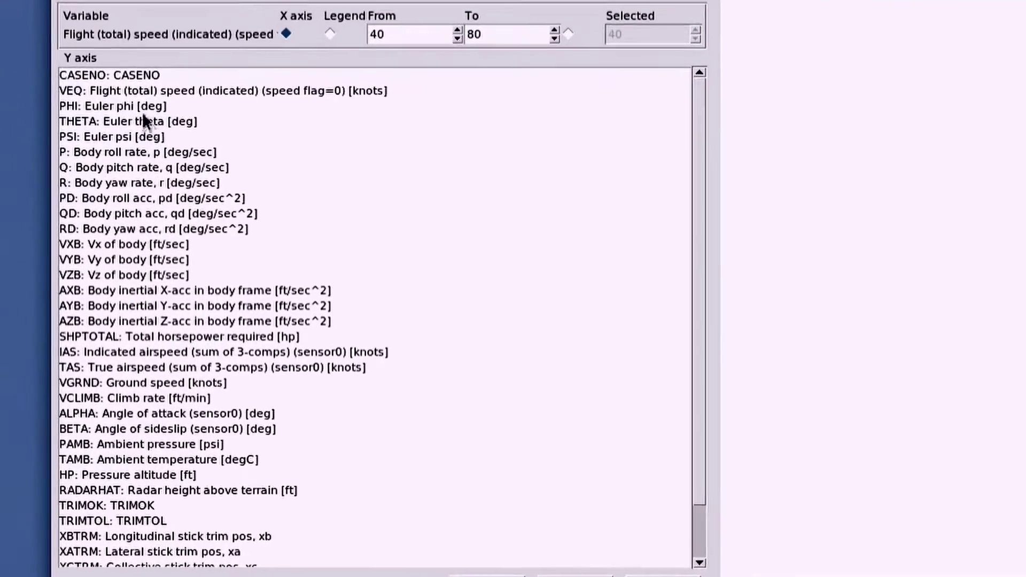
left_click(120, 167)
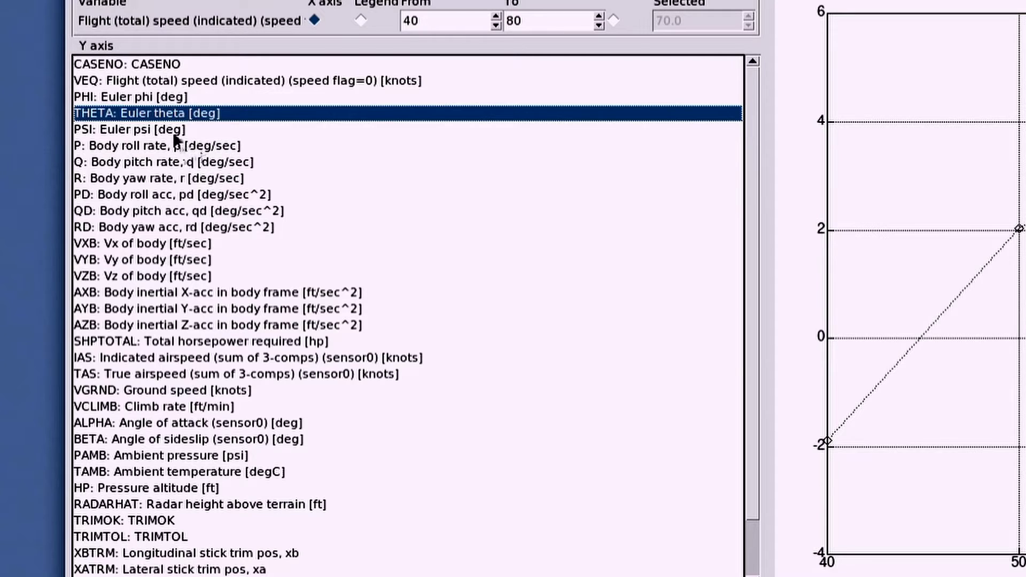
left_click_drag(172, 132, 169, 342)
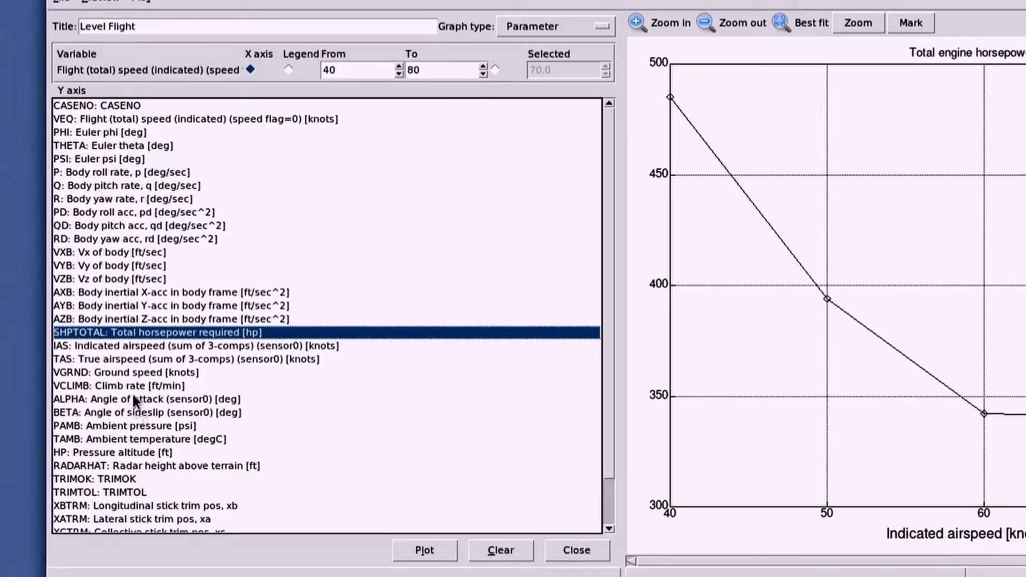
scroll(134, 406, "down", 2)
- Plot the longitudinal, lateral, collective and pedal trim positions, then SHPTOTAL horsepower alone
left_click(160, 453)
left_click(161, 464, "shift")
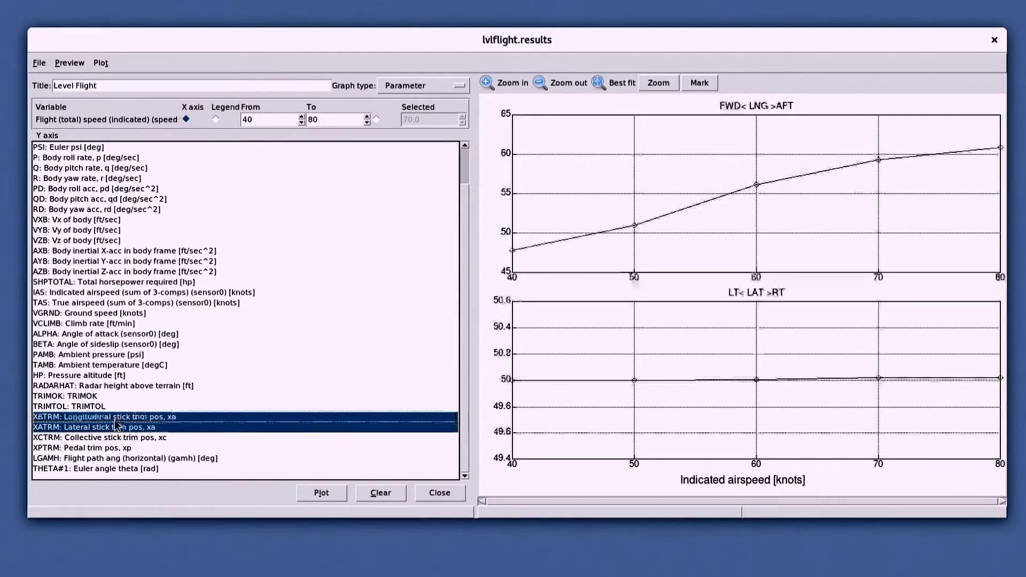
left_click(118, 439, "shift")
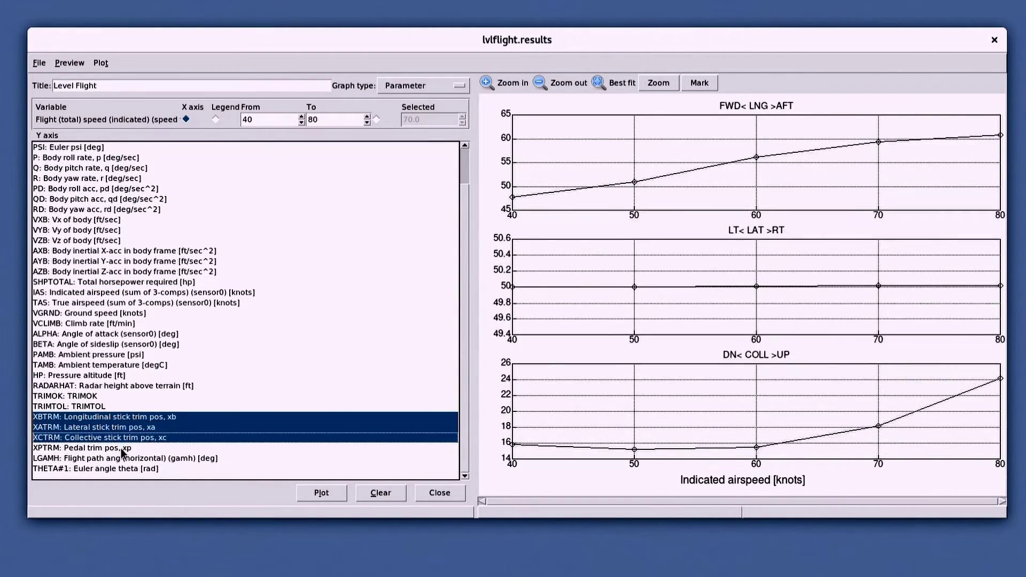
left_click(121, 448, "shift")
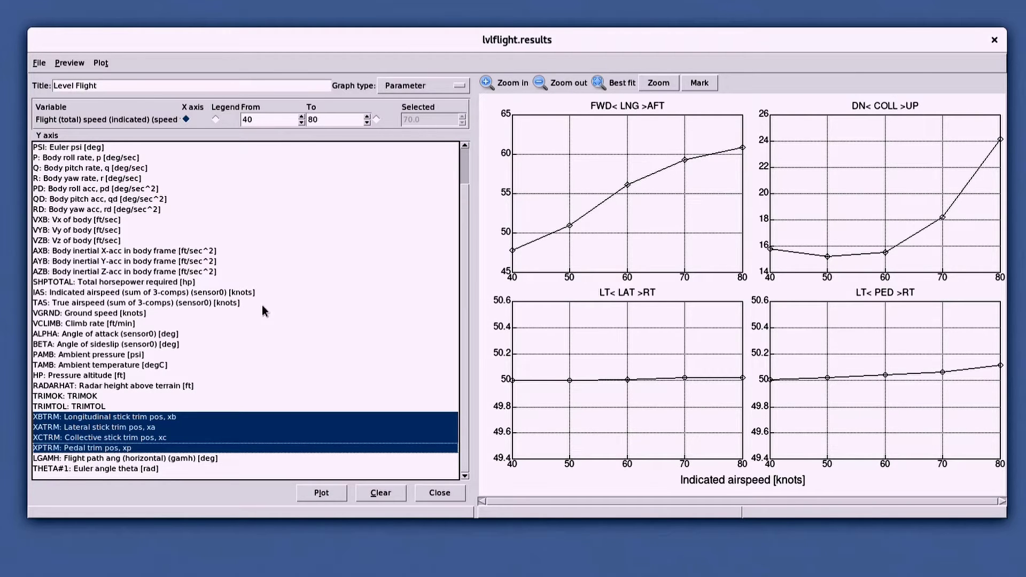
left_click(117, 283)
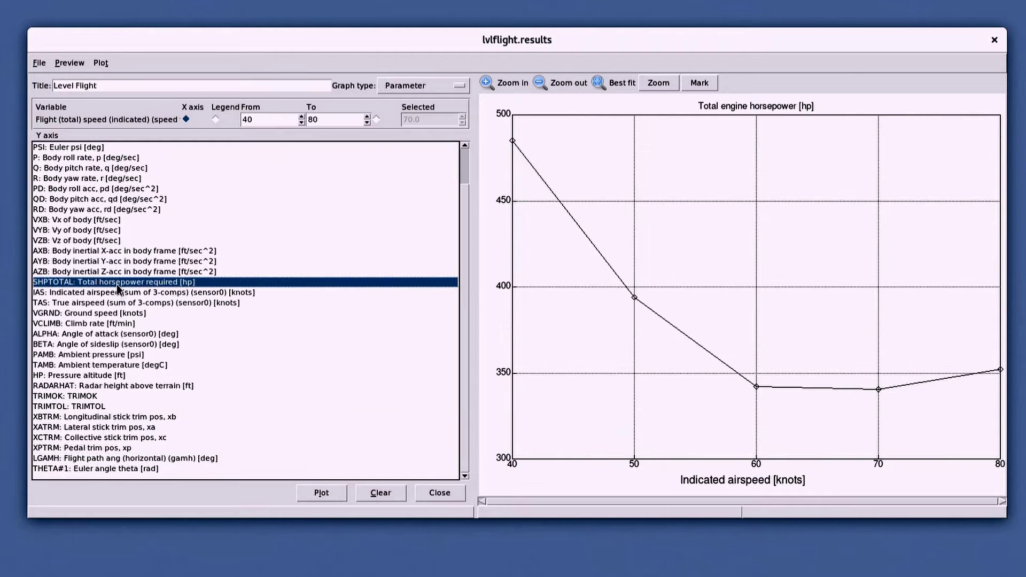
- Send the horsepower-versus-airspeed plot to Grace and enlarge the Grace window
left_click(320, 493)
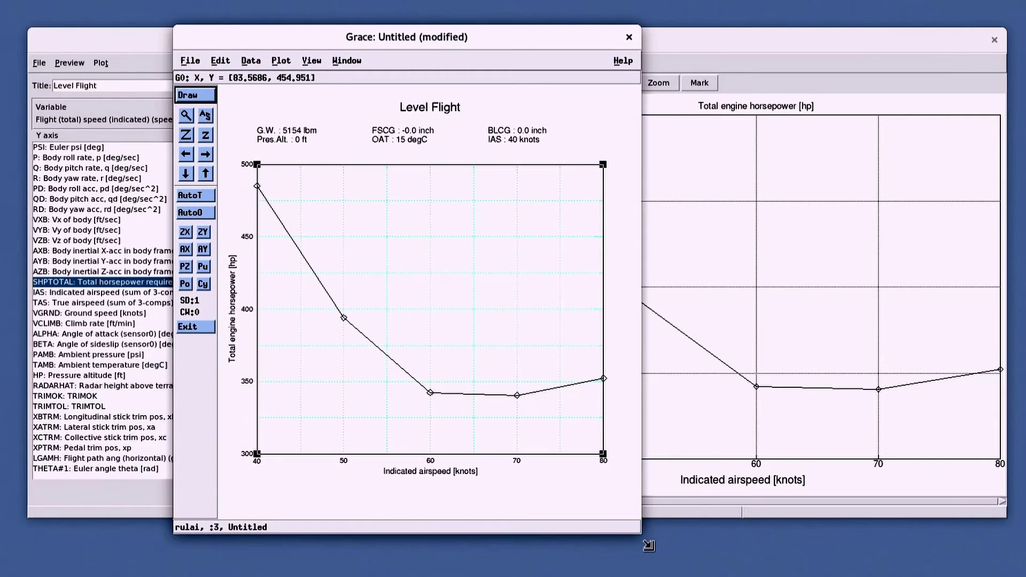
left_click_drag(648, 545, 786, 576)
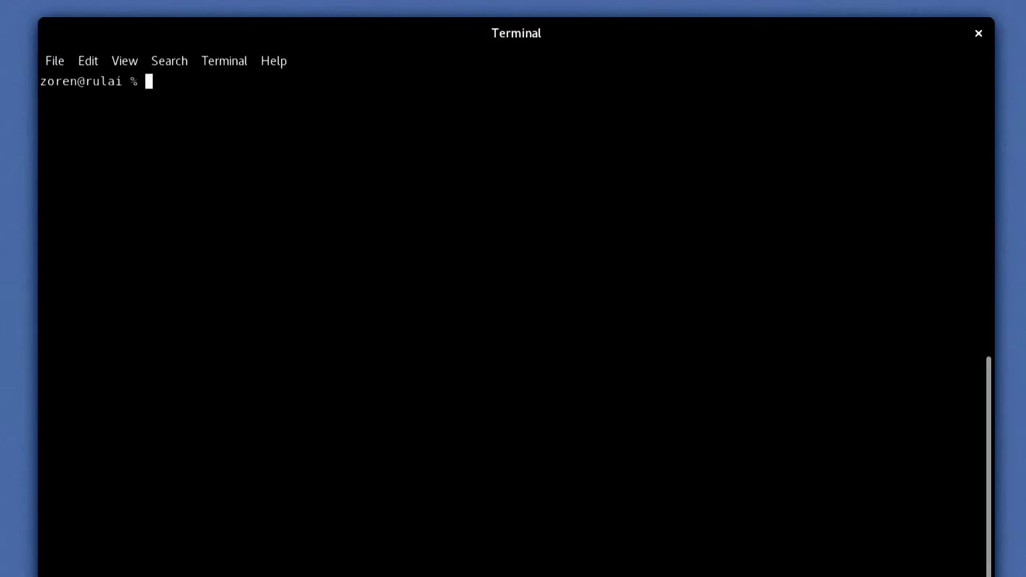
- Run the lvlflight test from the terminal with 'flma run lvlflight'
type("flma run lvlflig")
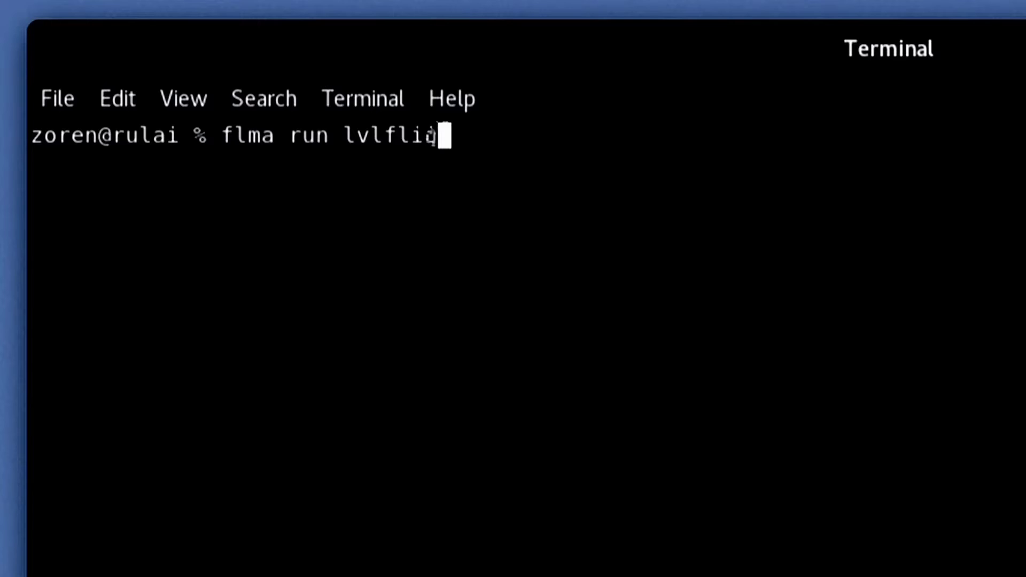
type("ht")
key("Return")
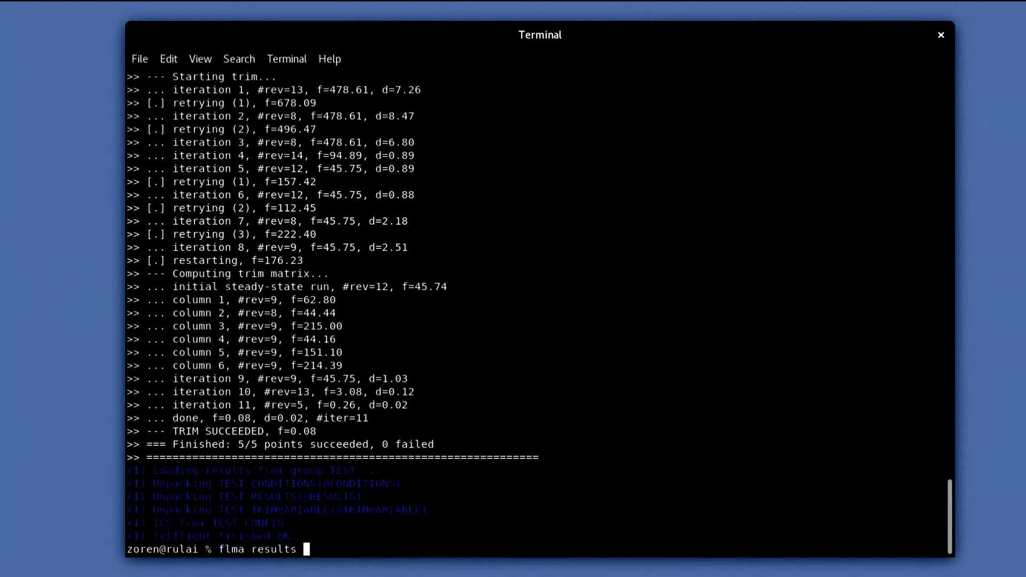
- Open the lvlflight results, plot SHPTOTAL against airspeed in Grace, and move the Grace window aside
type("t")
key("Return")
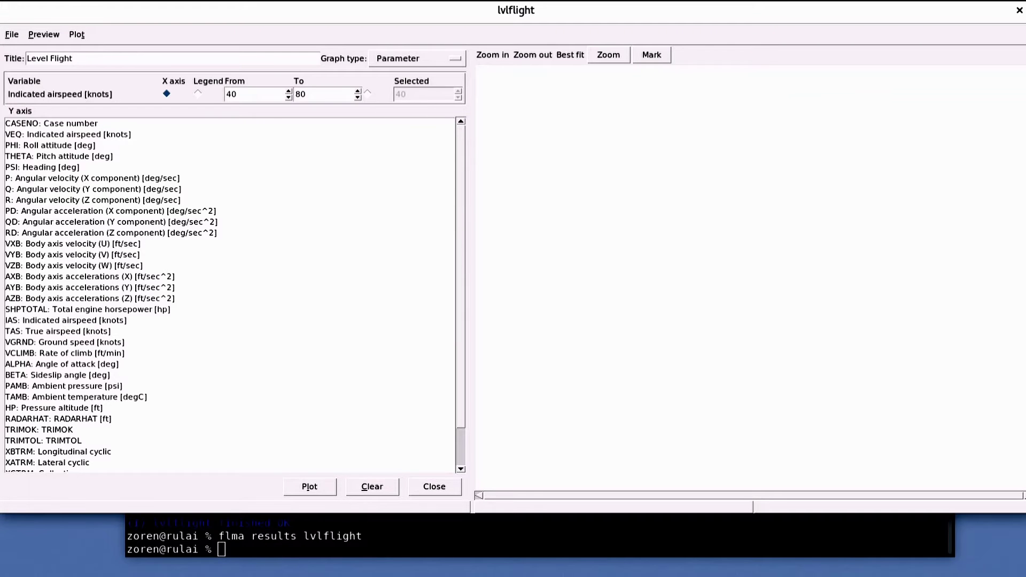
left_click(94, 312)
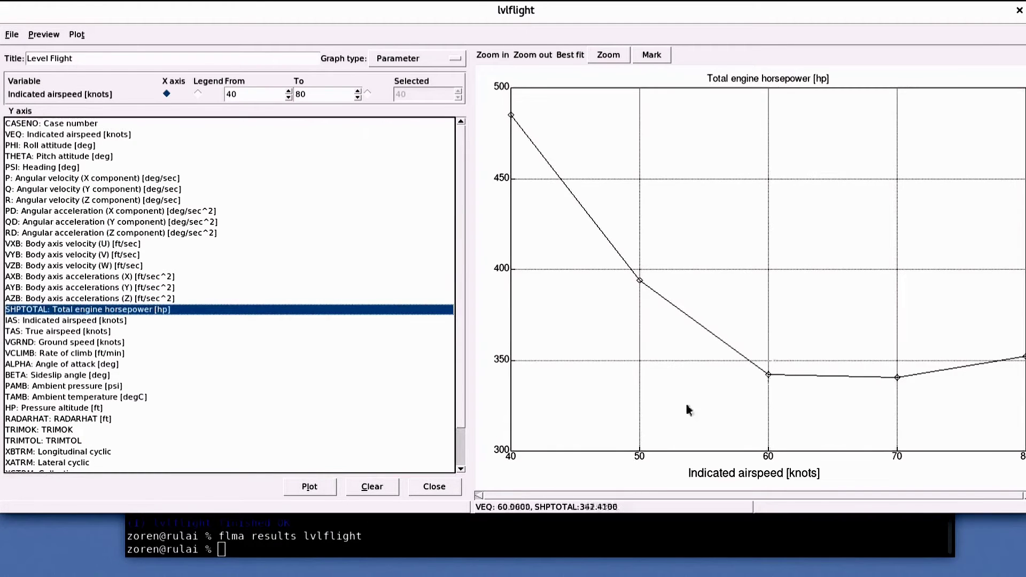
left_click(310, 486)
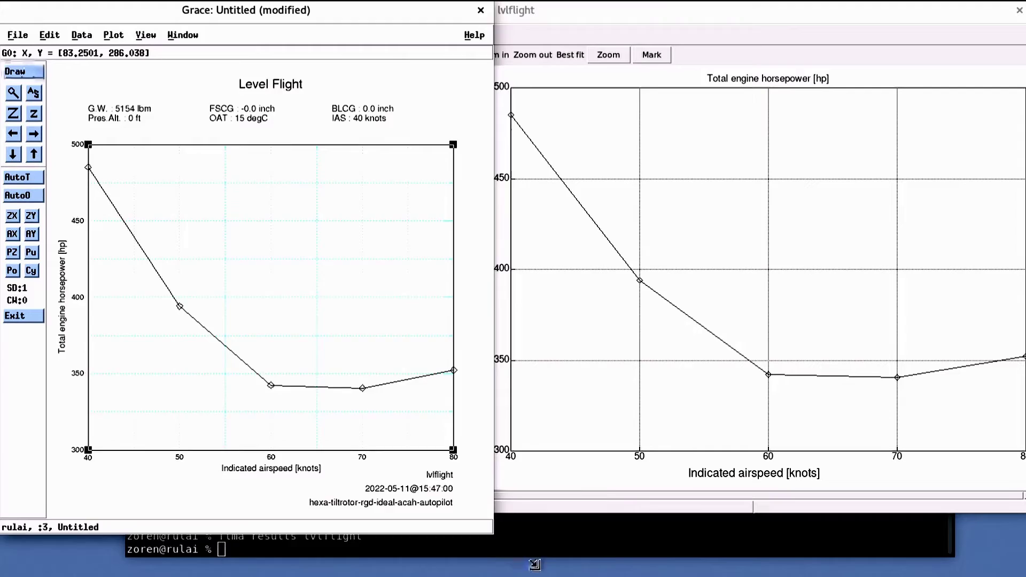
left_click_drag(478, 12, 745, 44)
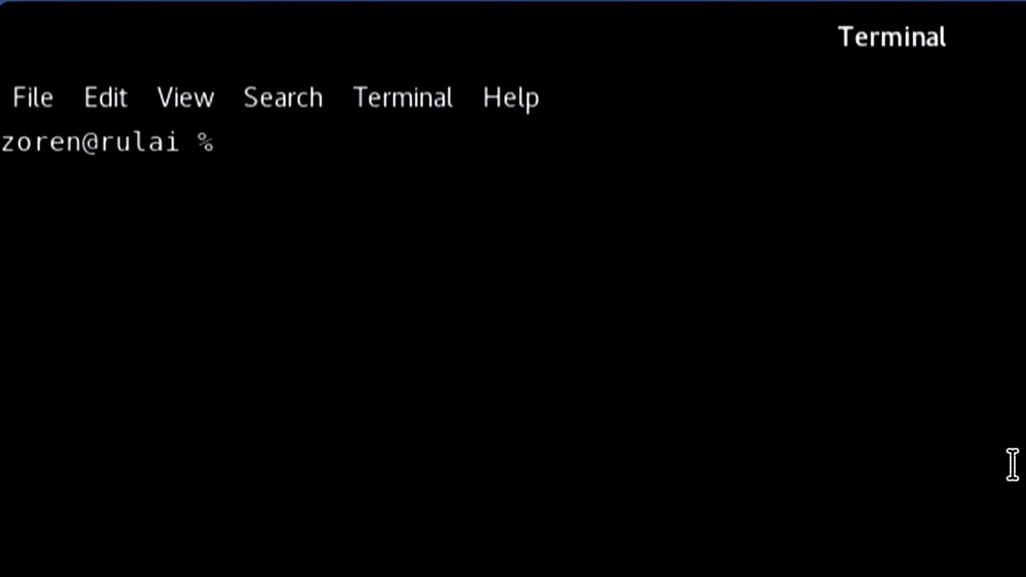
- Open flmamulti.sh in GVIM and move through its flma run loop lines
type("gvim flmamul")
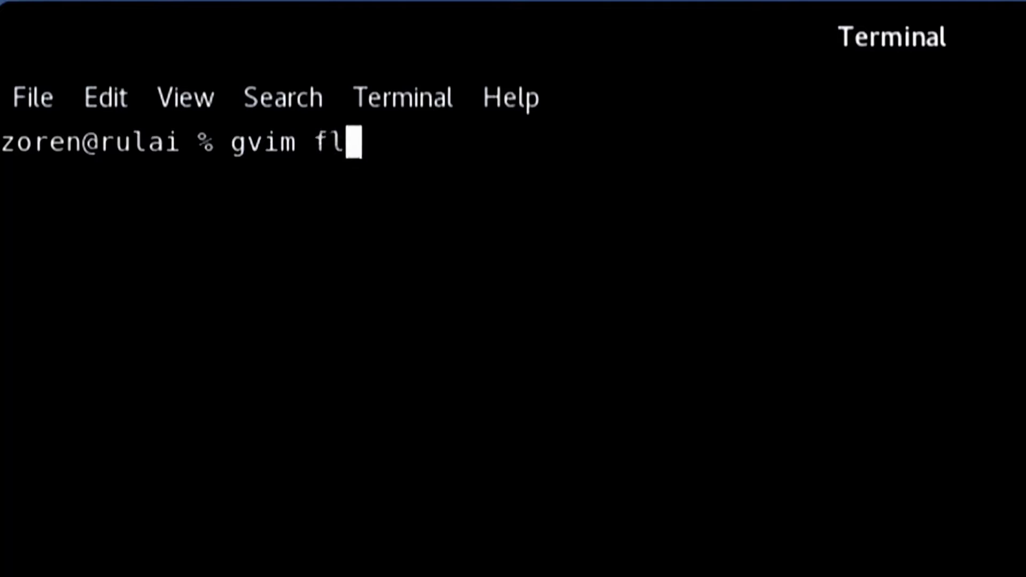
type("t")
key("Tab")
key("Return")
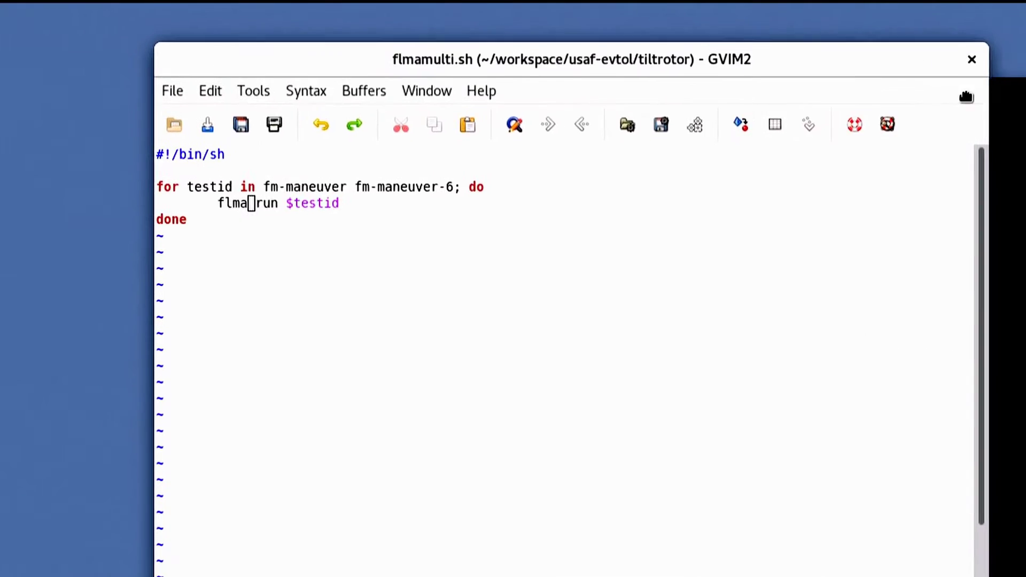
key("j")
key("k")
key("k")
key("k")
key("k")
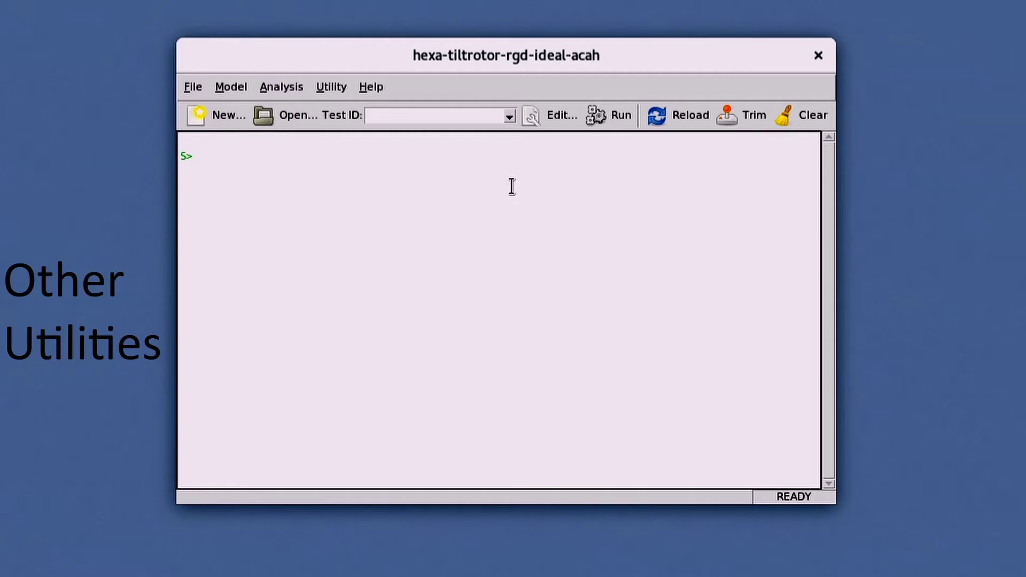
- Start a new Mission Calculator test from Analysis > New Test
left_click(272, 87)
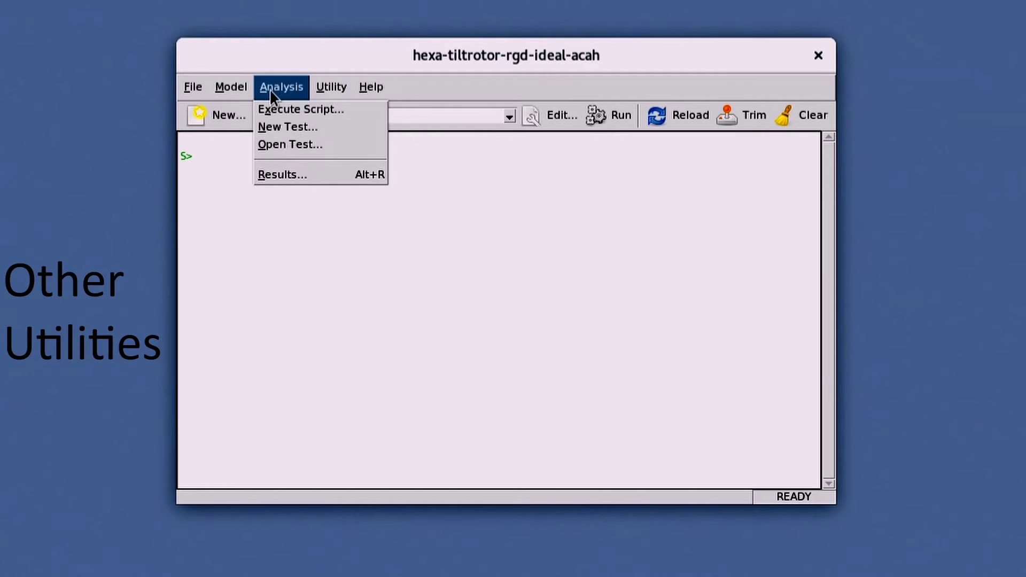
left_click(281, 124)
scroll(441, 327, "down", 4)
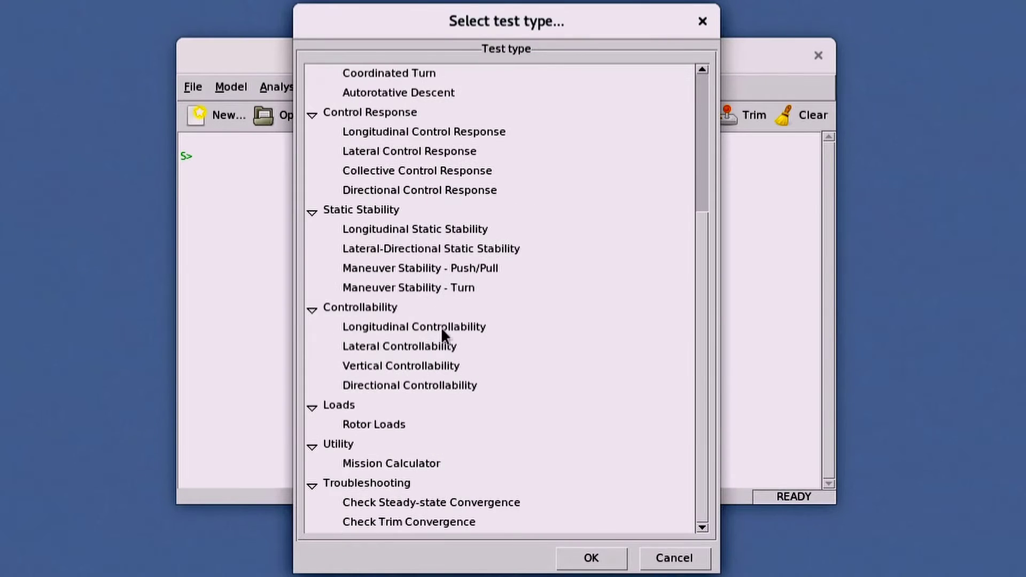
left_click(451, 463)
left_click(593, 558)
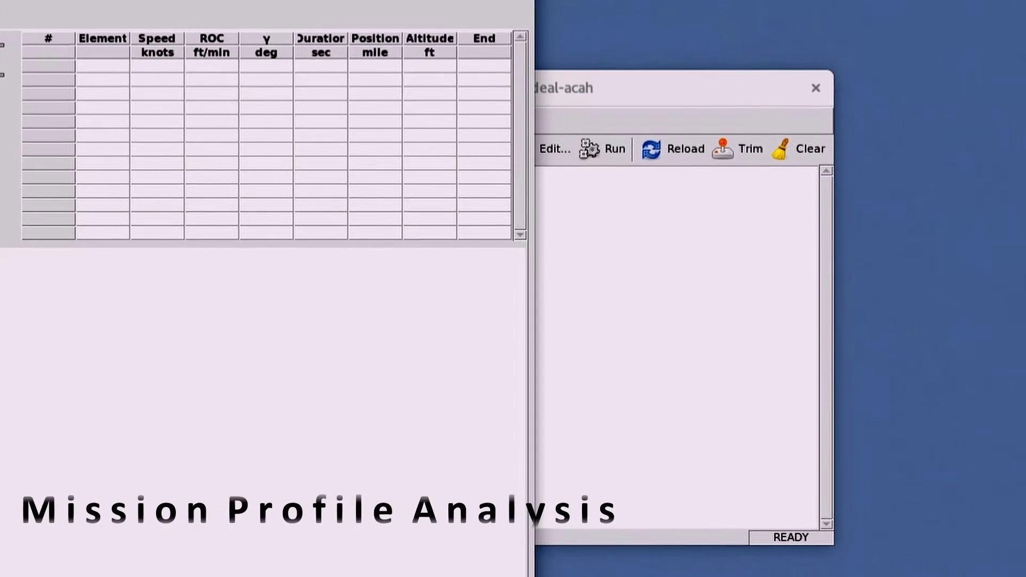
- Add a hover element with a 30-second duration to the mission profile
left_click_drag(193, 36, 584, 36)
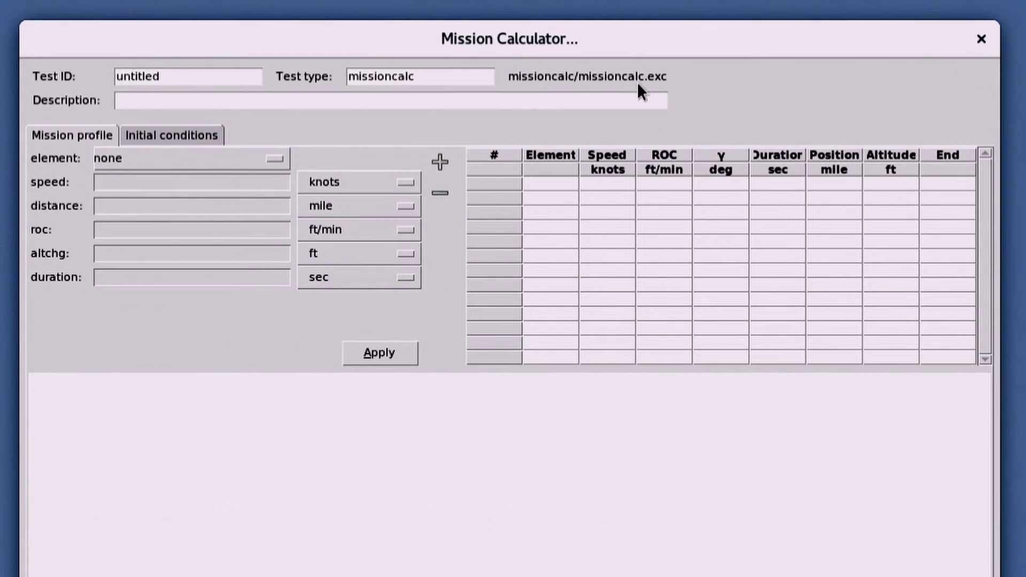
key("Tab")
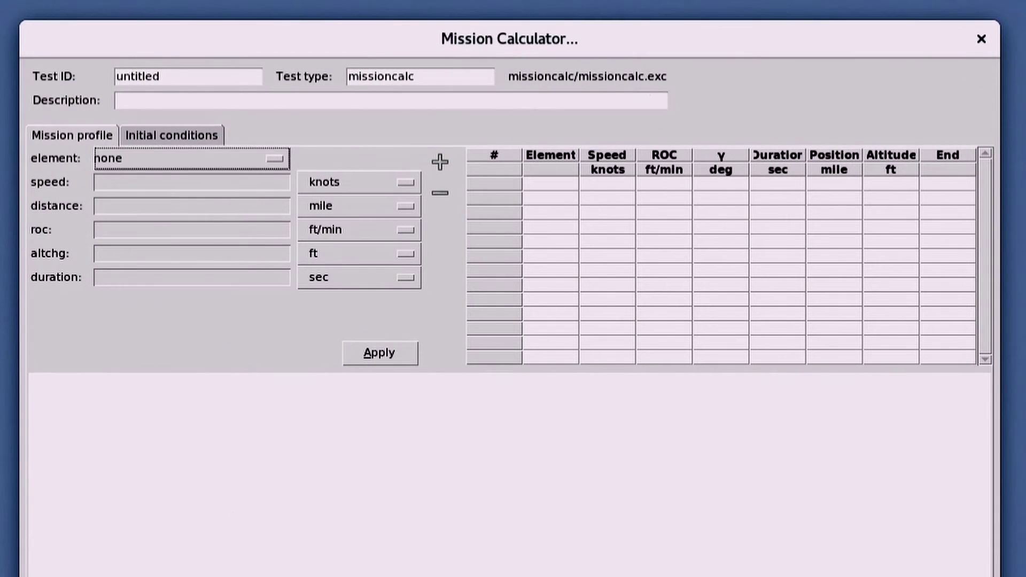
left_click(270, 163)
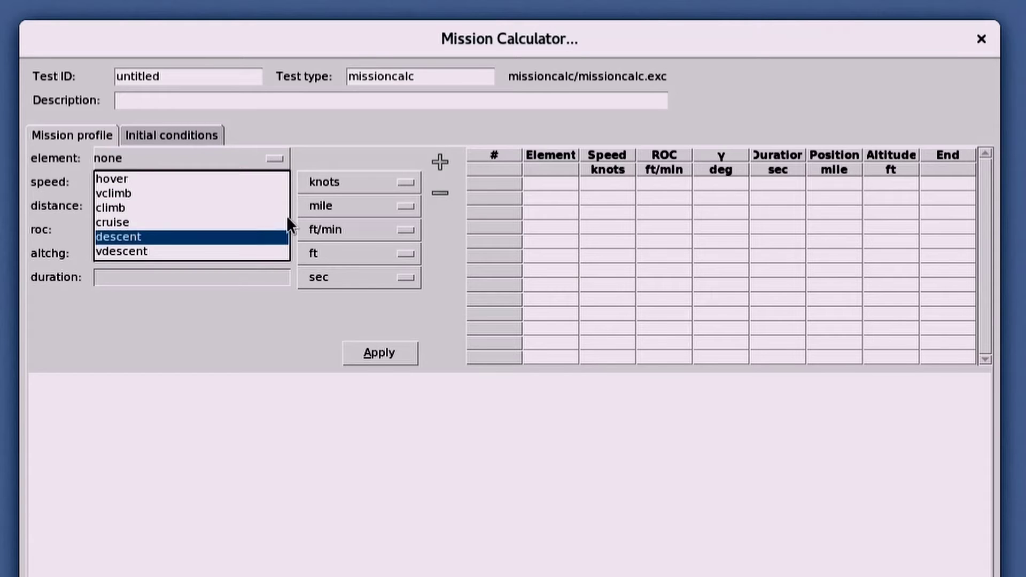
left_click(362, 157)
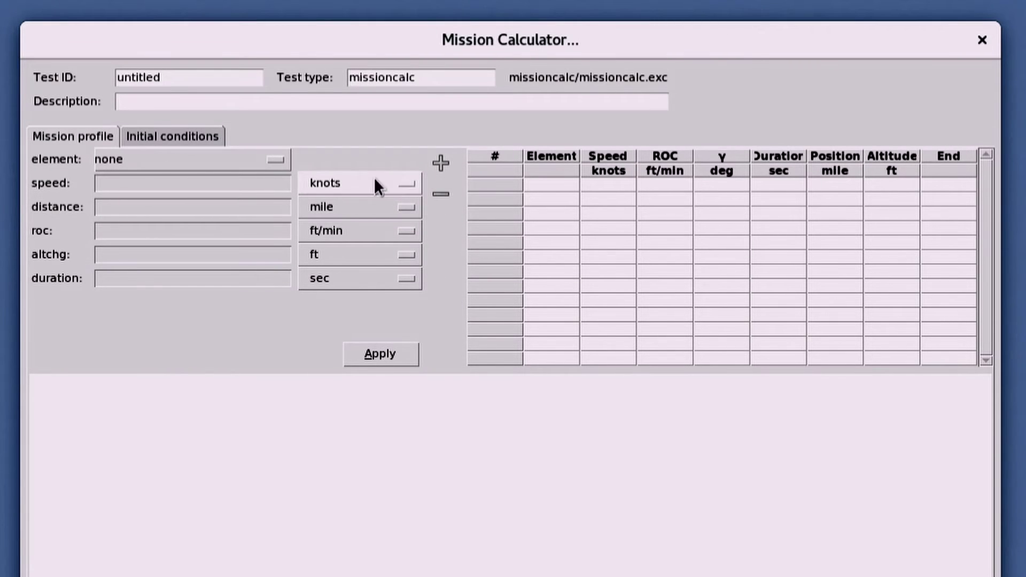
left_click(258, 162)
left_click(232, 180)
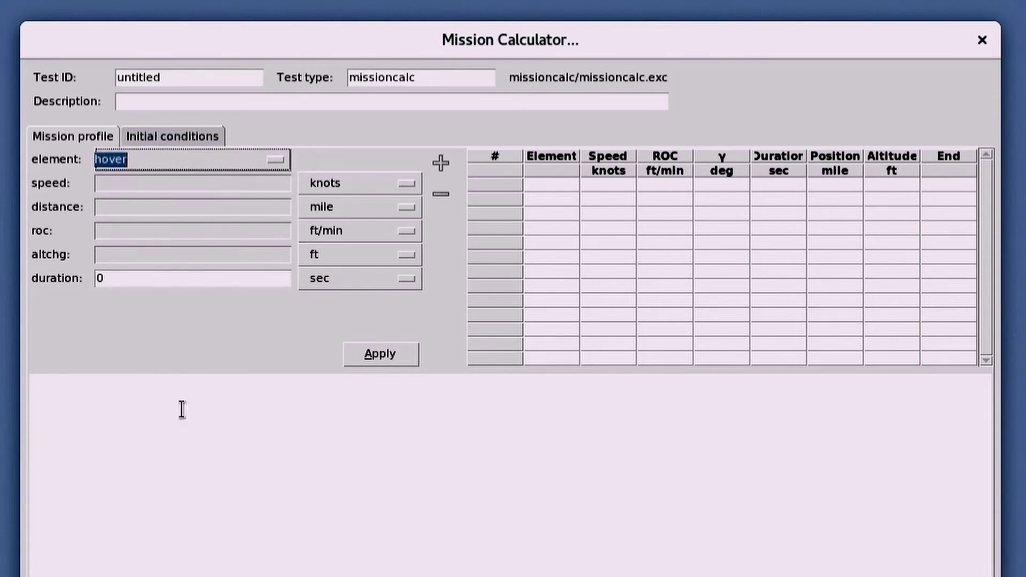
left_click(149, 295)
key("BackSpace")
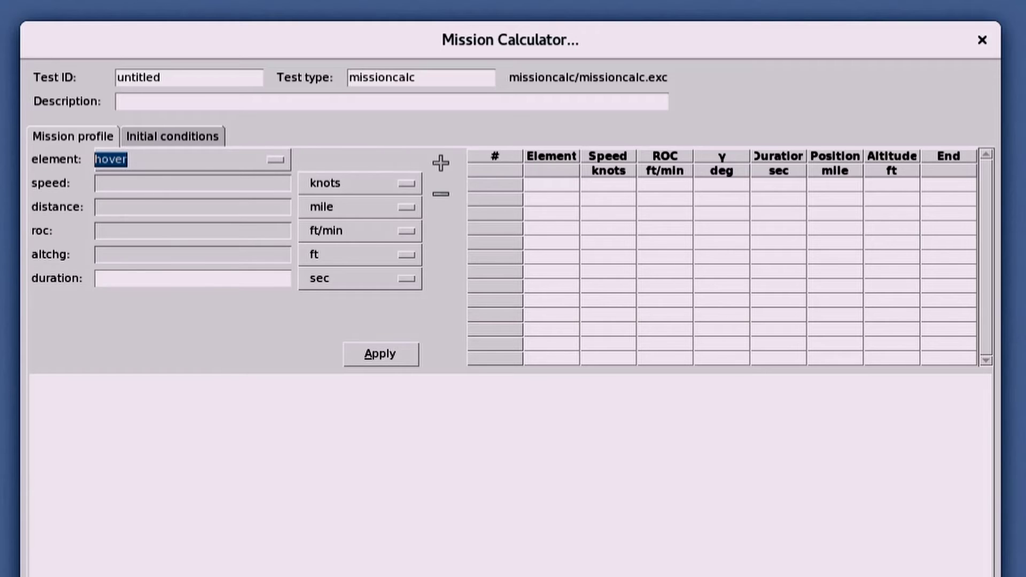
type("30")
key("Tab")
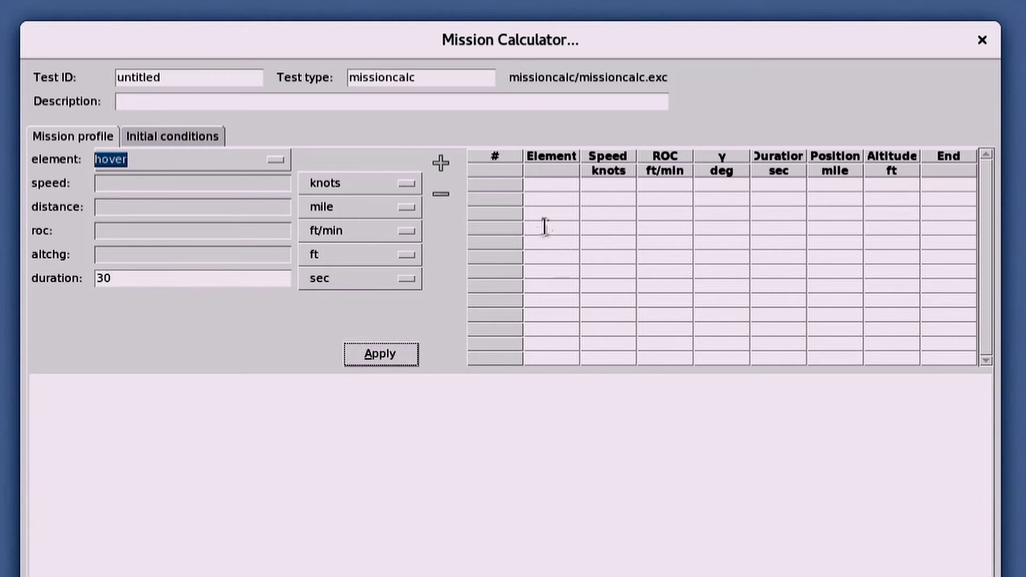
left_click(441, 165)
- Set up a vclimb element with rate of climb 500 ft/min and altitude change 100 ft
left_click(278, 158)
left_click(197, 196)
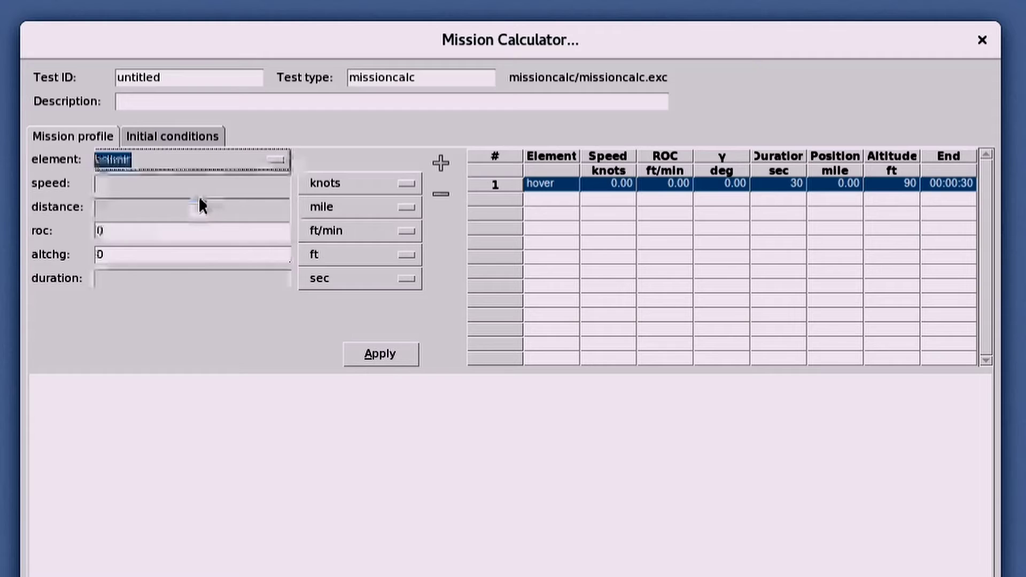
left_click(149, 237)
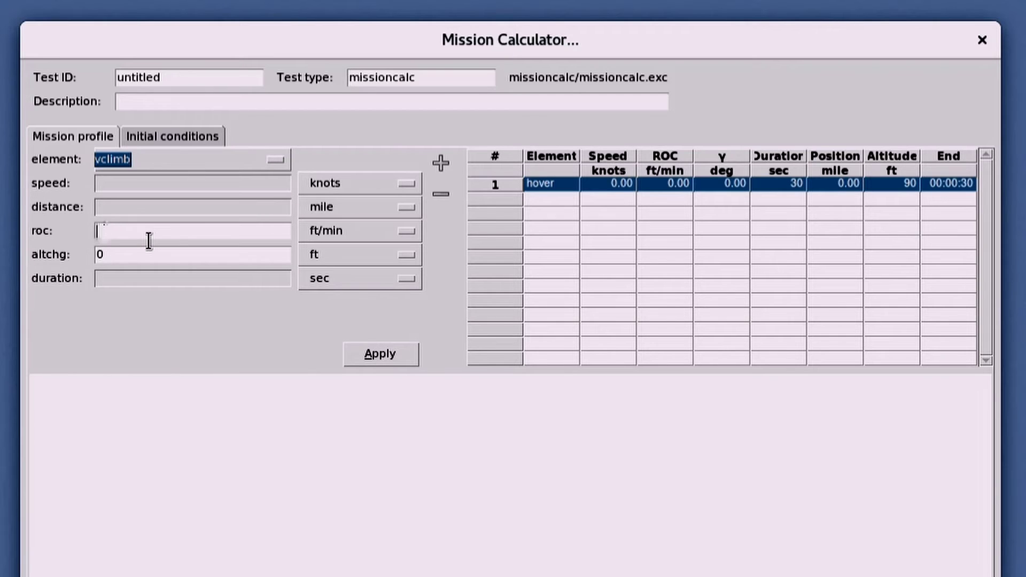
type("500")
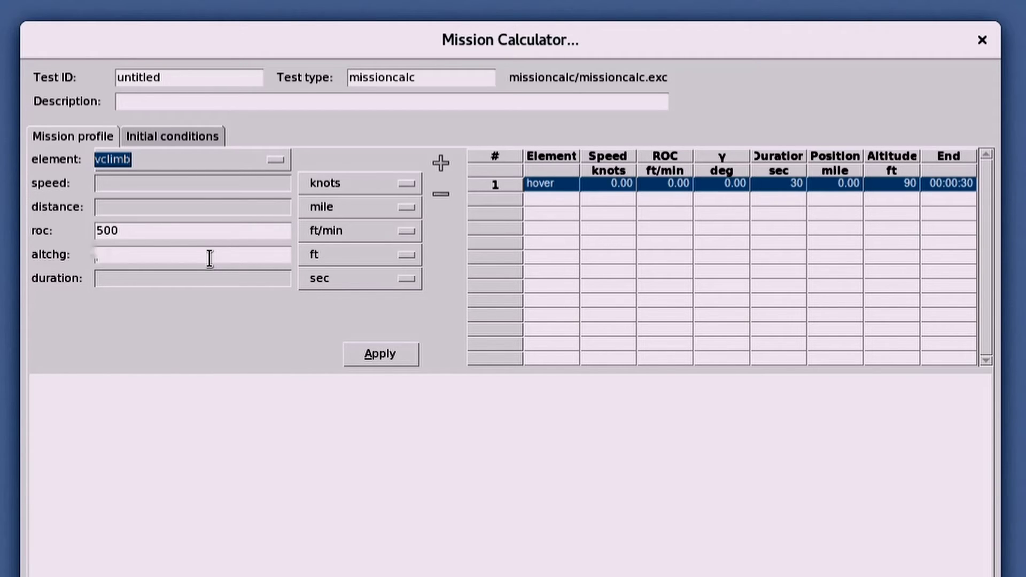
type("100")
- Add the vclimb, climb and cruise elements to the mission profile
left_click(455, 161)
left_click(163, 164)
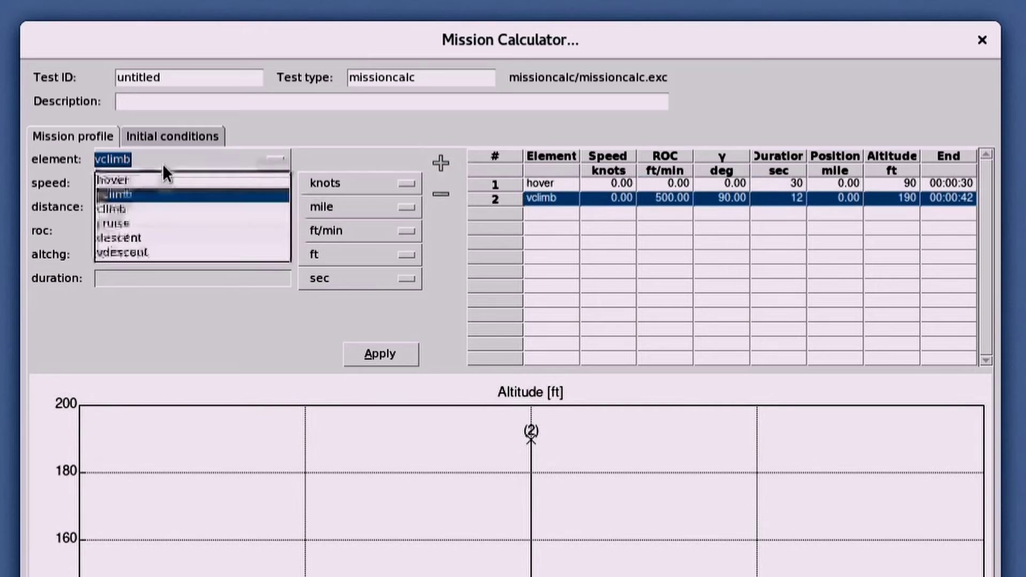
left_click(159, 209)
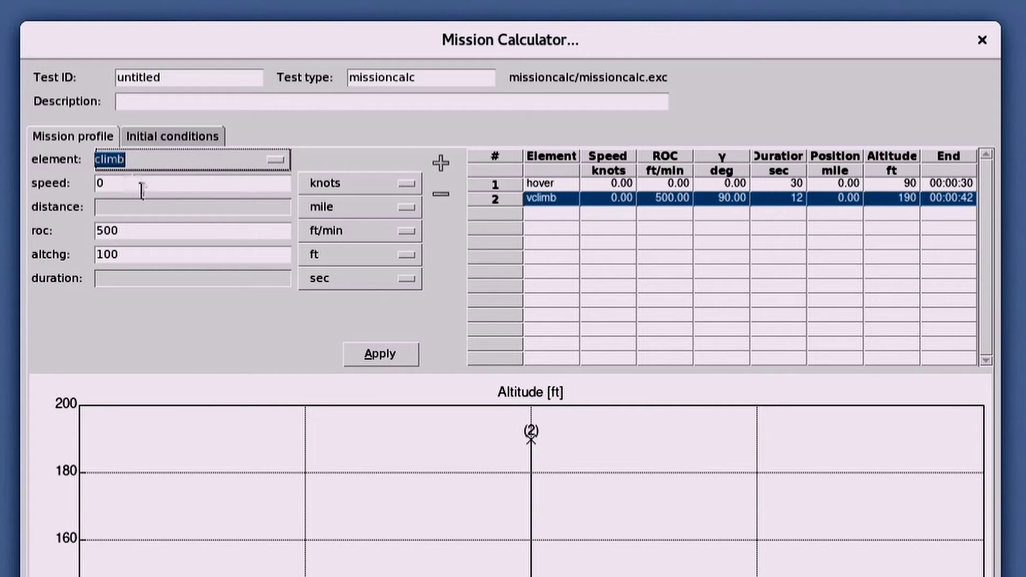
left_click(141, 190)
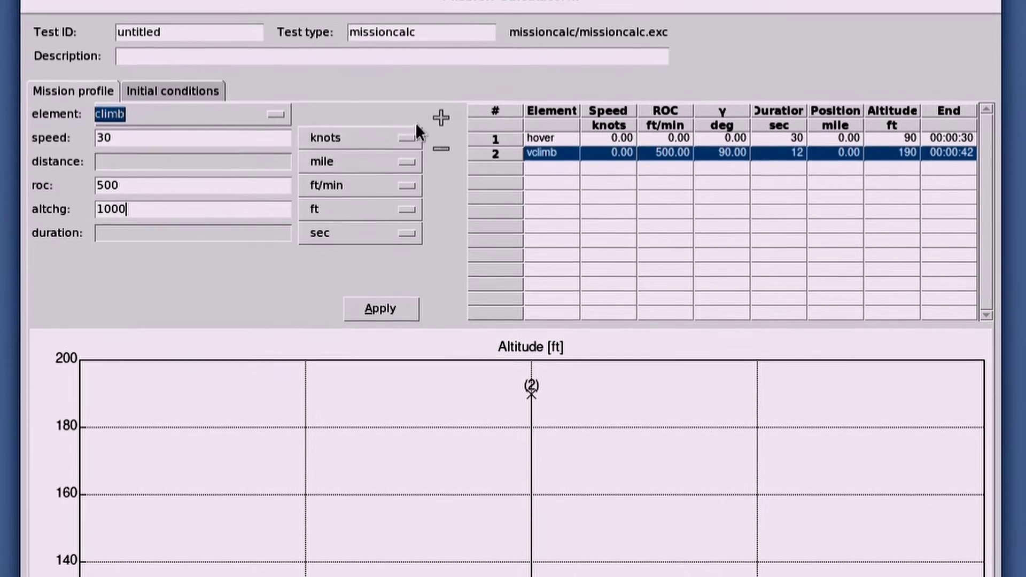
left_click(438, 162)
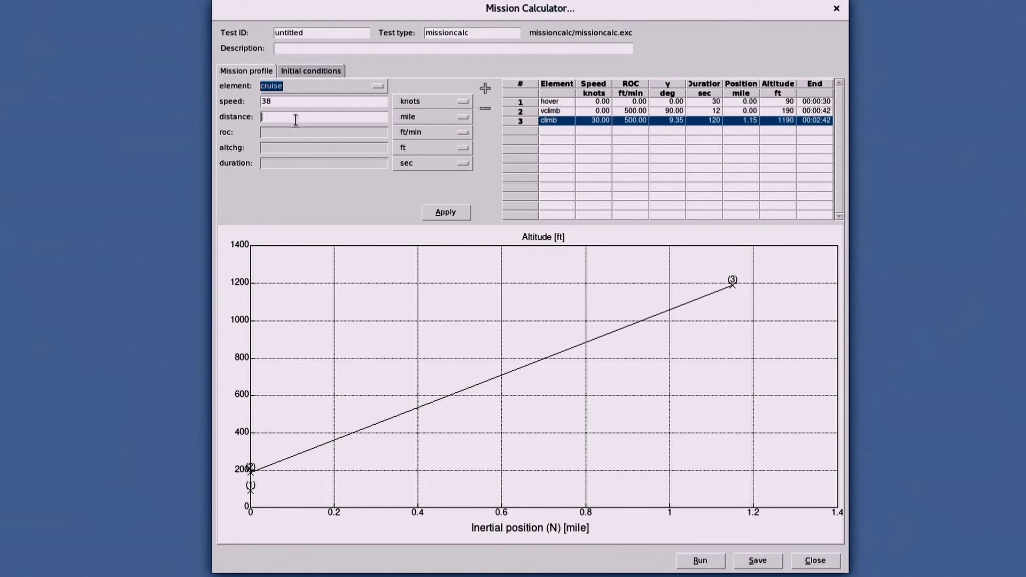
left_click(485, 88)
- Add a descent element with a 1000 ft altitude change
left_click(377, 86)
left_click(321, 138)
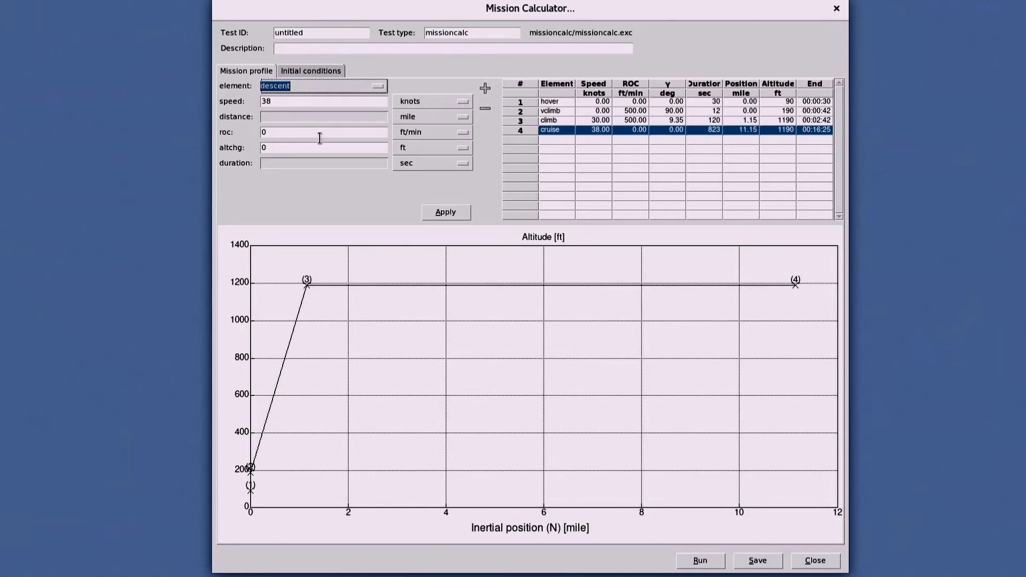
key("BackSpace")
type("1000")
left_click(484, 88)
- Add a vdescent element (value 125) and a final 30-second hover
left_click(339, 89)
left_click(304, 149)
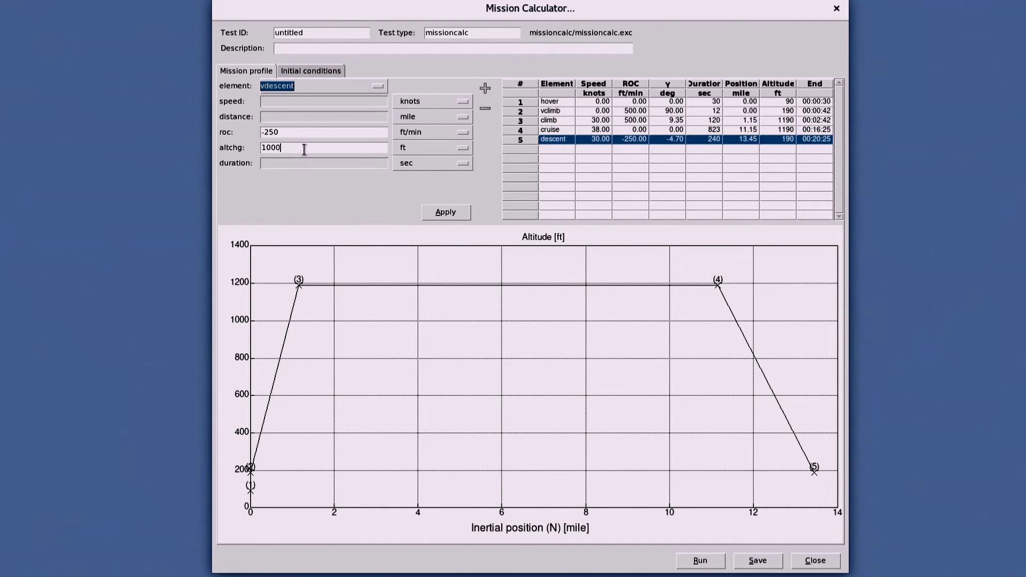
type("125")
left_click(485, 88)
left_click(377, 86)
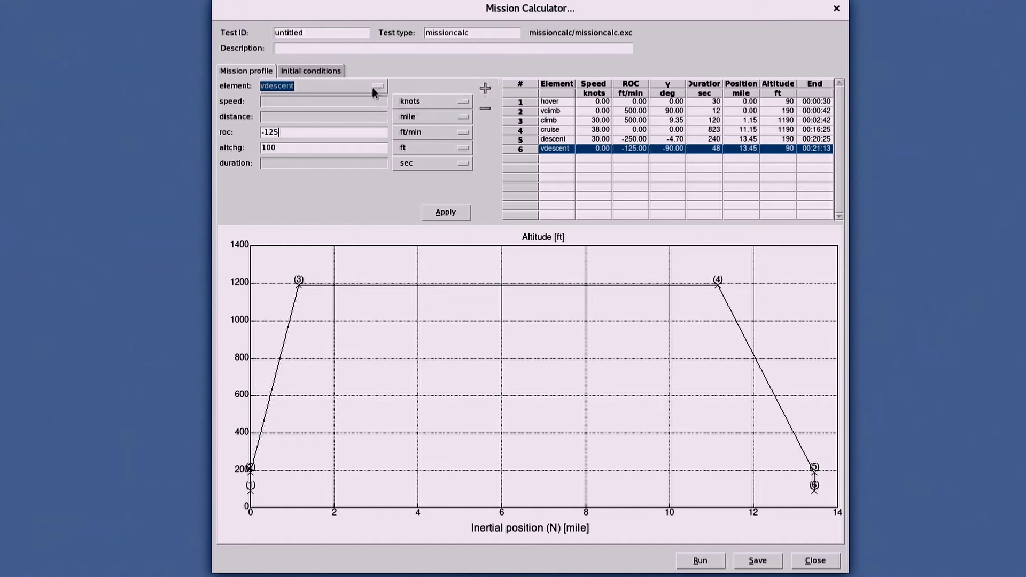
left_click(291, 98)
left_click(314, 163)
type("30")
left_click(485, 88)
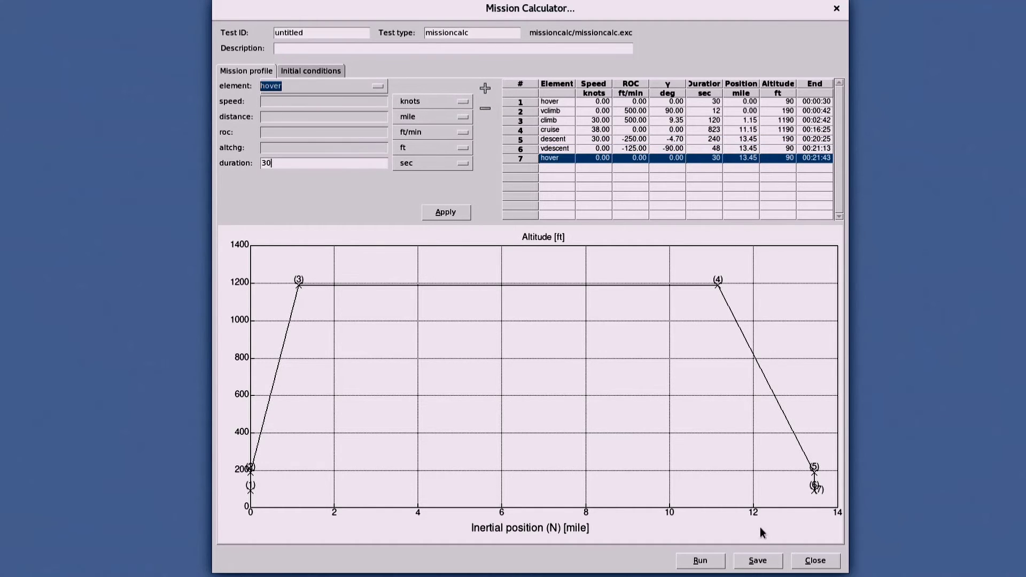
- Run the seven-point missioncalc trim sweep and wait for the results viewer to open
left_click(718, 562)
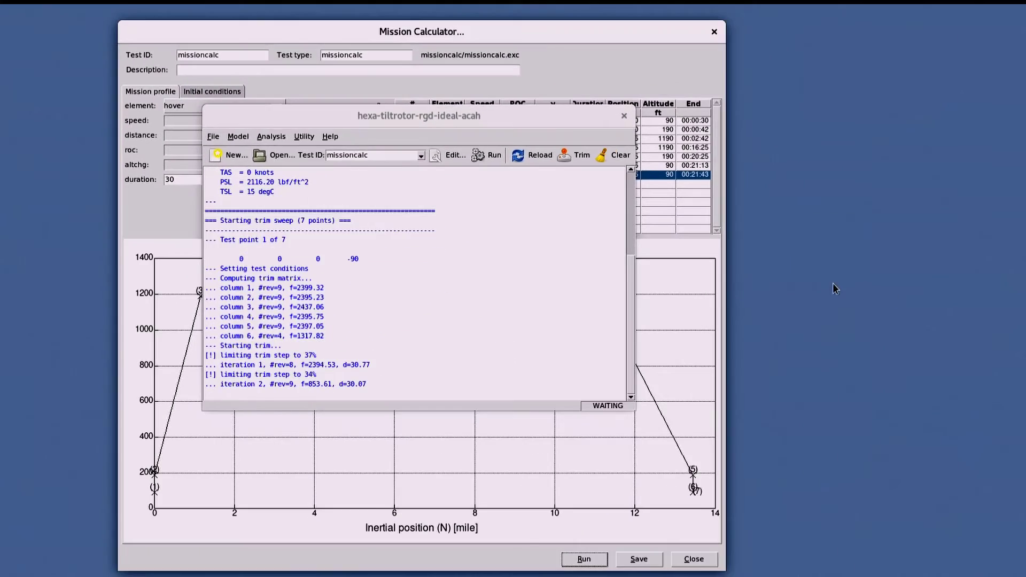
left_click_drag(839, 22, 937, 193)
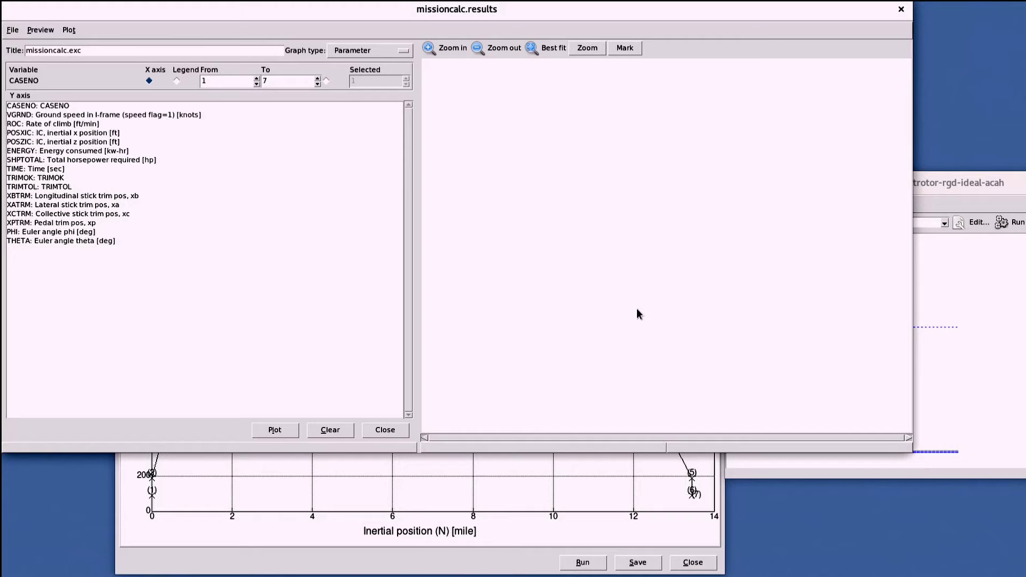
- Plot SHPTOTAL, XBTRM, XATRM, XCTRM, XPTRM and THETA against case number in Grace
left_click(1014, 195)
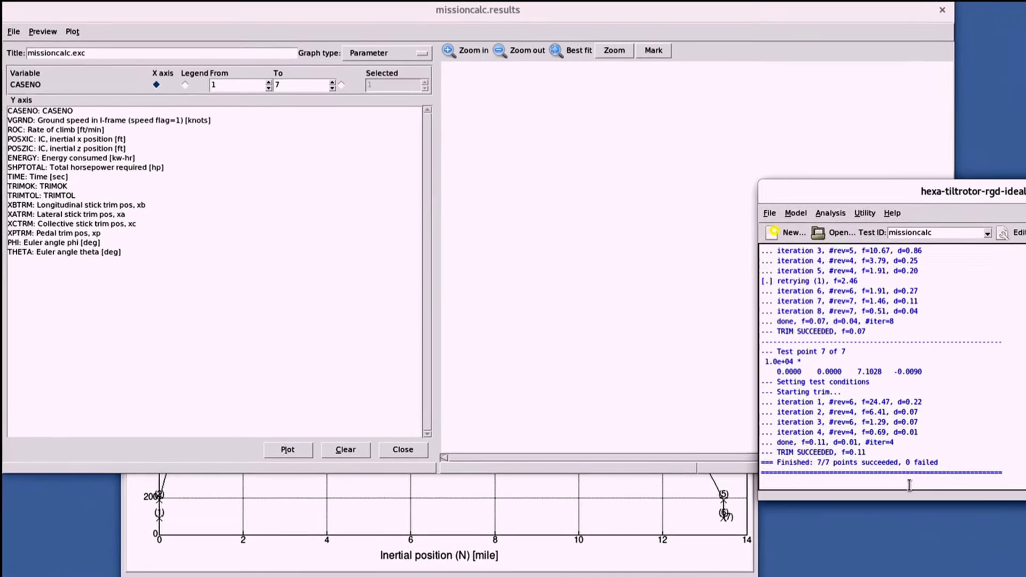
left_click(615, 296)
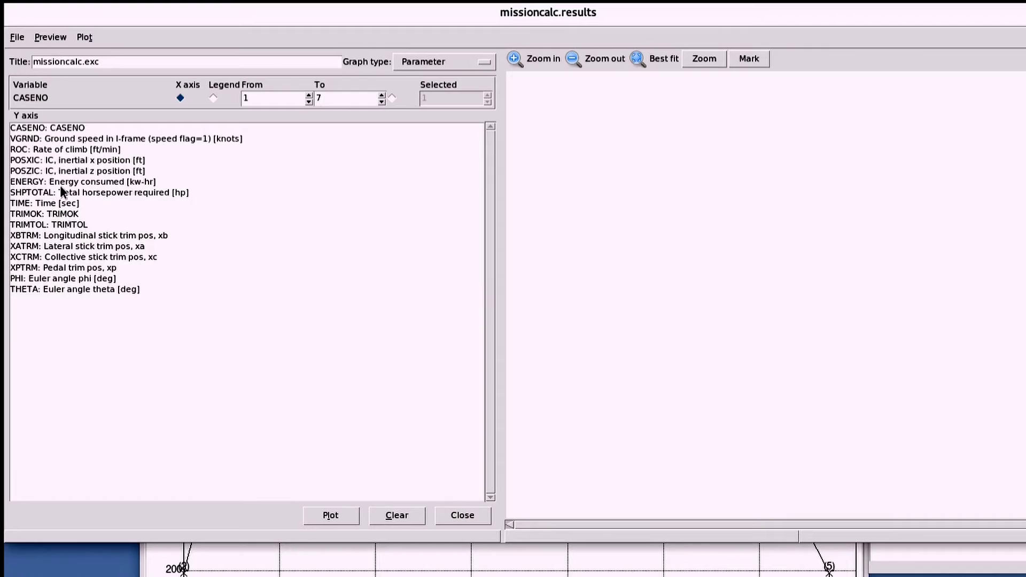
left_click(60, 185)
left_click(60, 193)
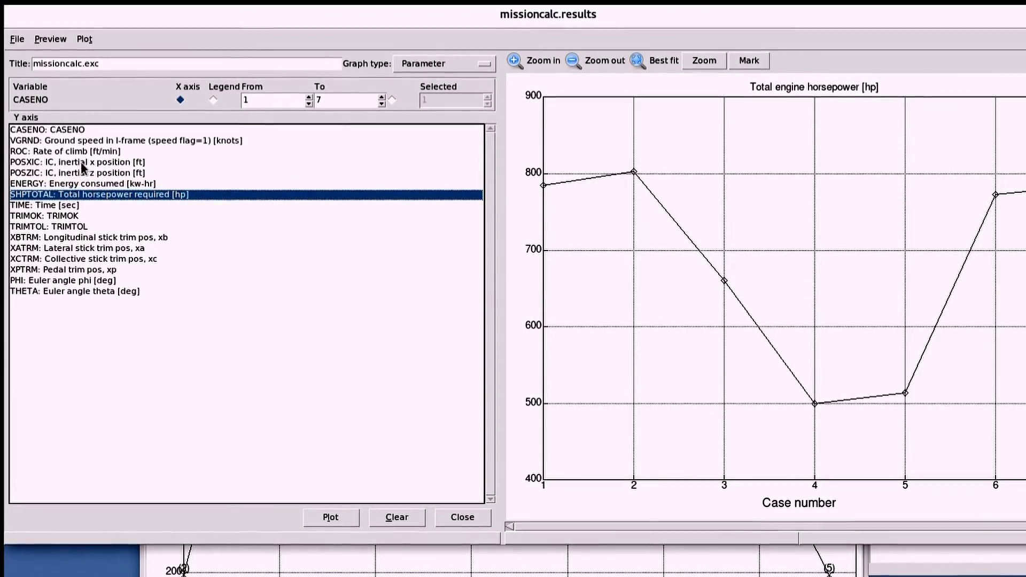
left_click(71, 237)
left_click(75, 248)
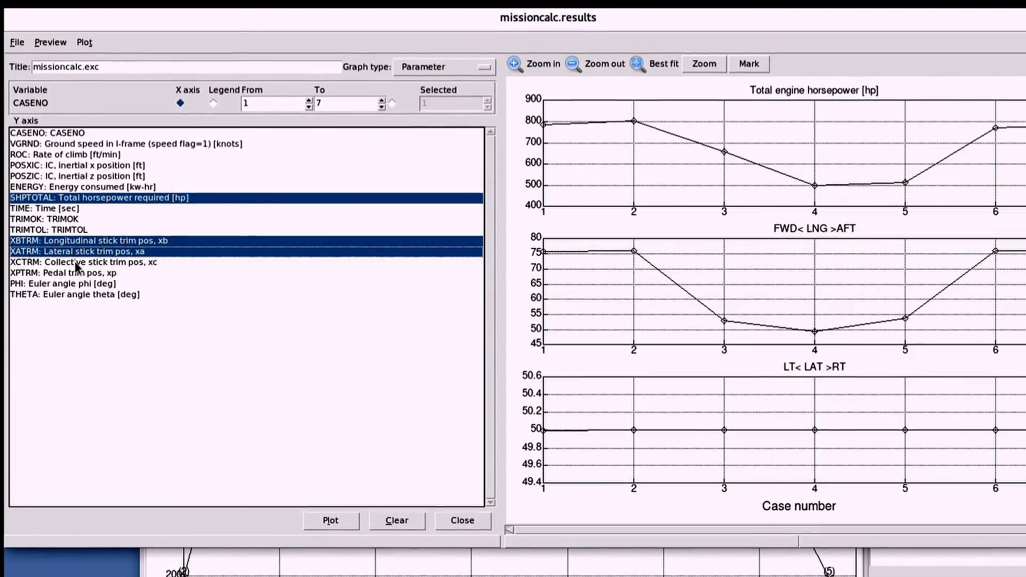
left_click(78, 263)
left_click(80, 273)
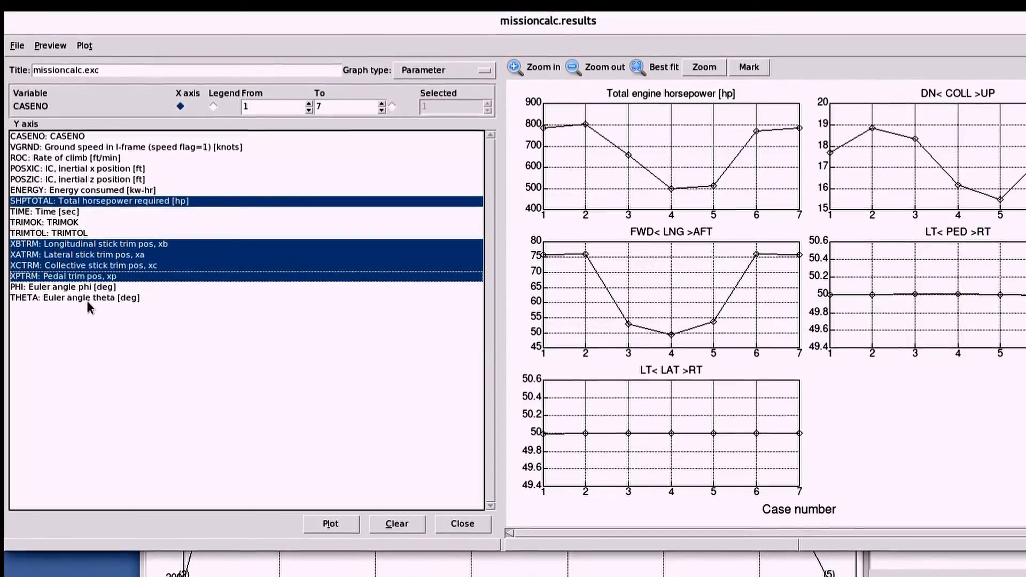
left_click(87, 298)
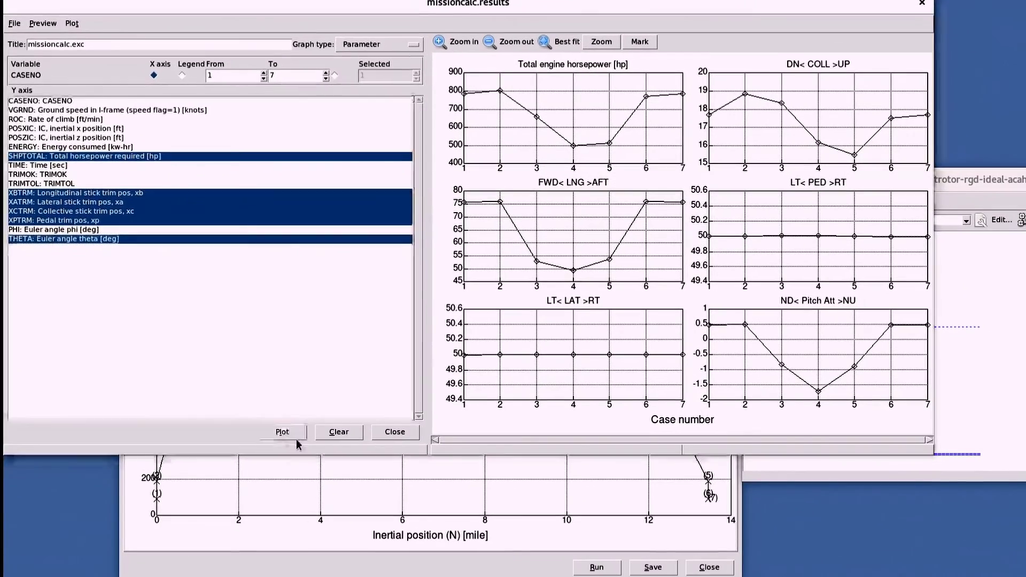
left_click(296, 439)
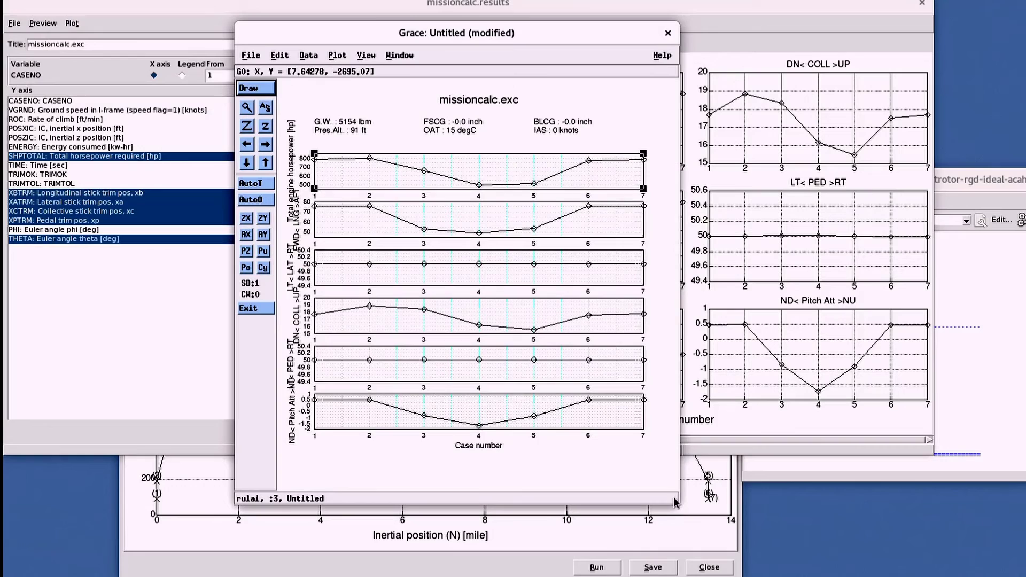
- Enlarge the Grace window to inspect the stacked mission plots
left_click_drag(675, 502, 824, 576)
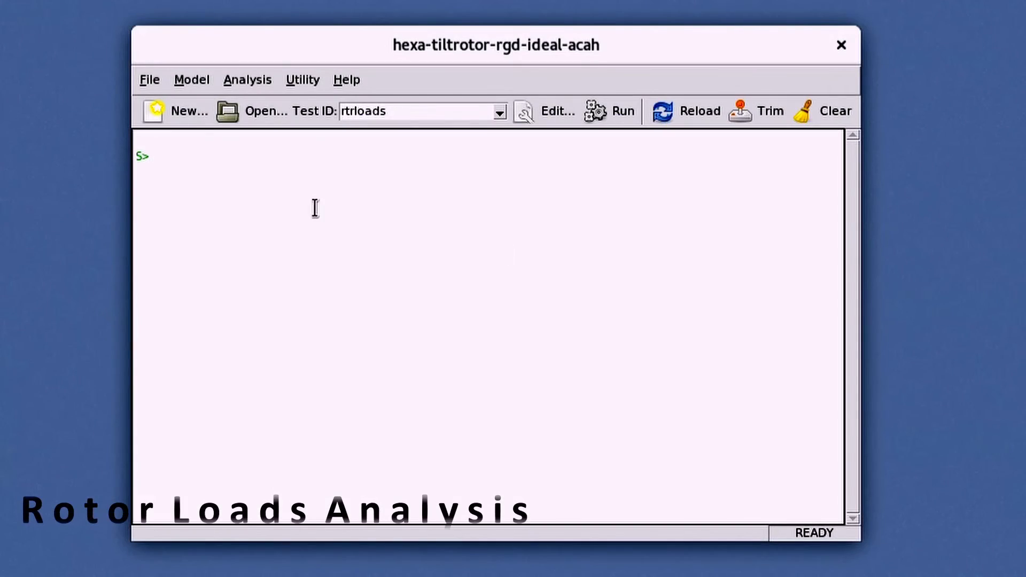
- Create a new test of type Rotor Loads
left_click(180, 118)
scroll(402, 376, "down", 4)
left_click(379, 454)
double_click(379, 455)
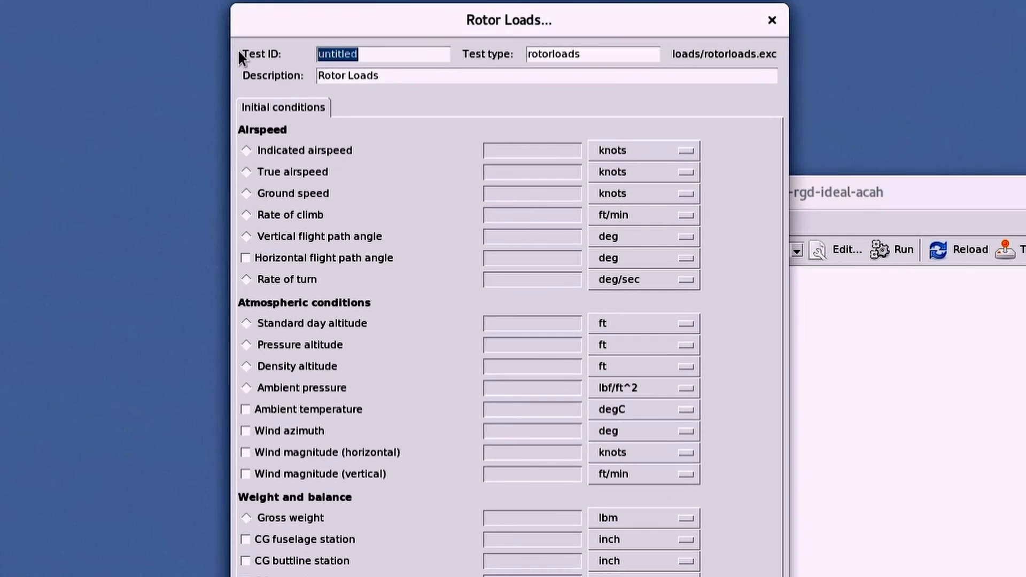
- Set test ID rtrloads, indicated airspeed 0 and standard day altitude, then run it
type("rtrloads")
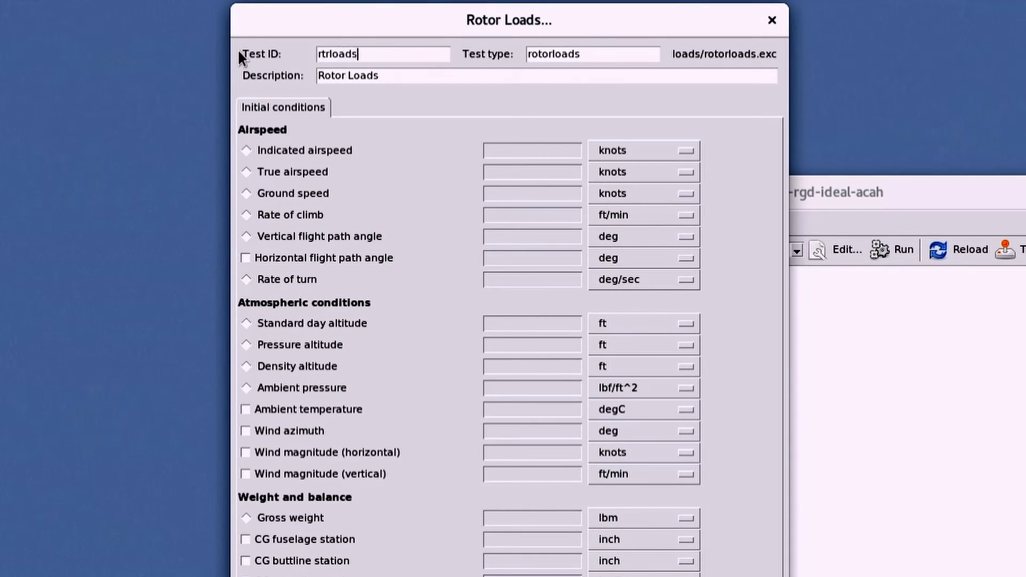
left_click(313, 149)
left_click(572, 154)
type("0")
left_click(465, 324)
left_click(509, 325)
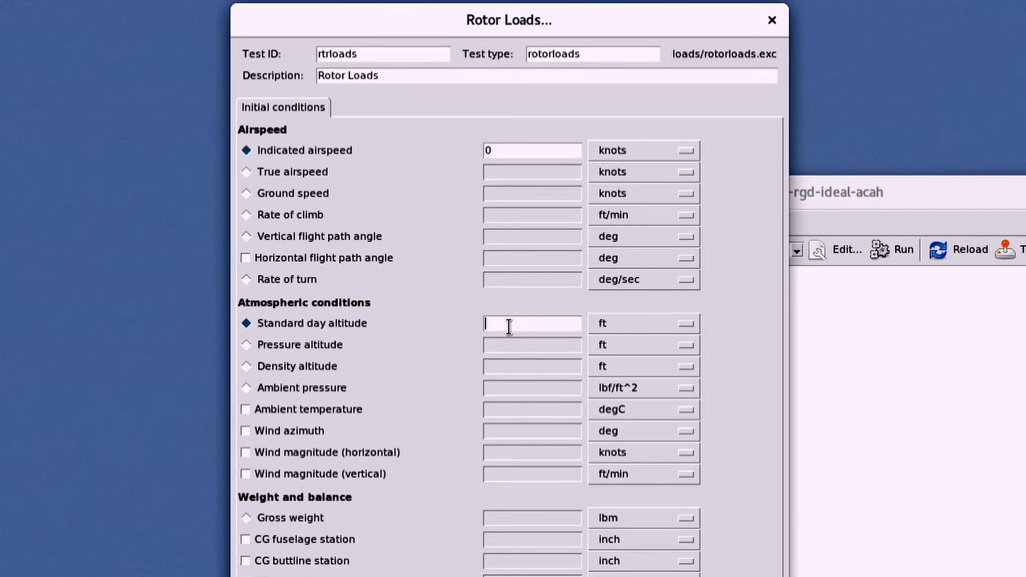
key("Return")
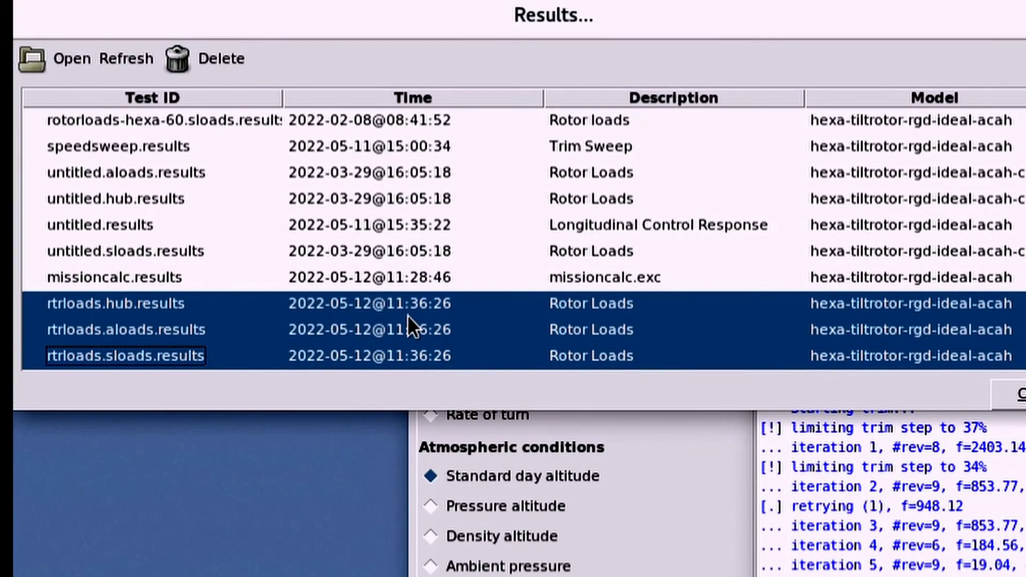
left_click(407, 314)
left_click(403, 332)
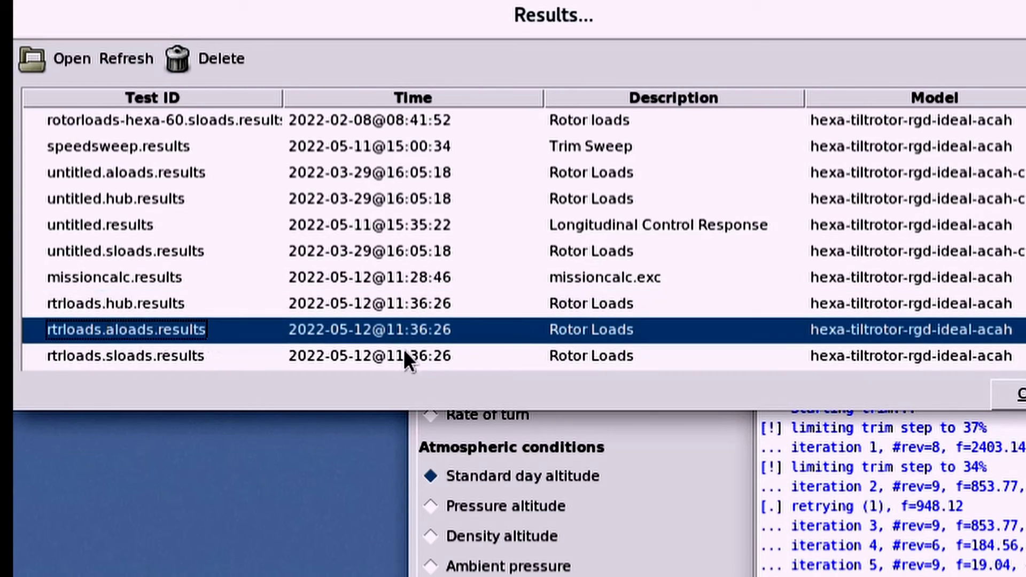
left_click(409, 355)
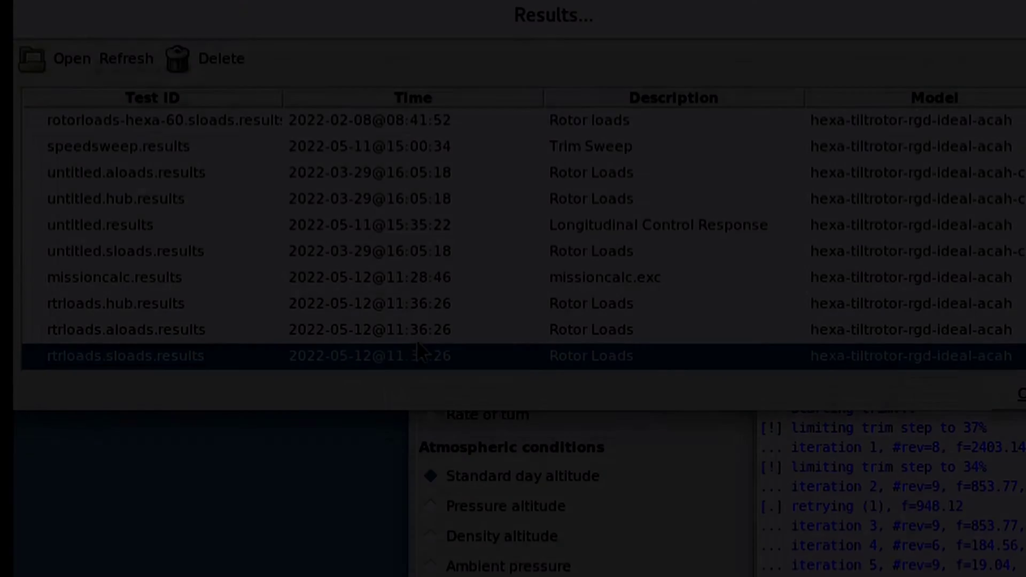